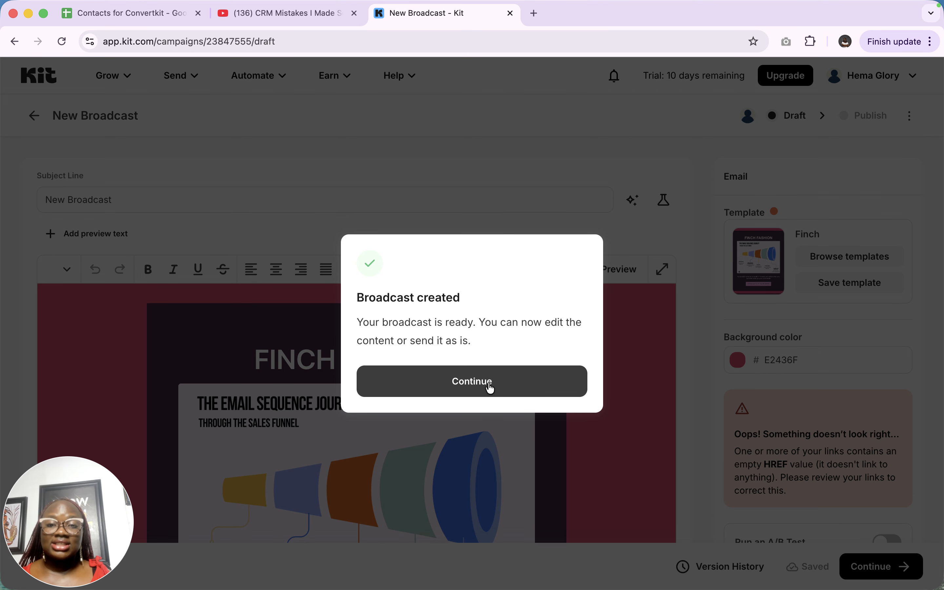
- Dismiss the broadcast-created notice and set the broadcast's subject line to "Welcome to CRMinstructors"
click(491, 387)
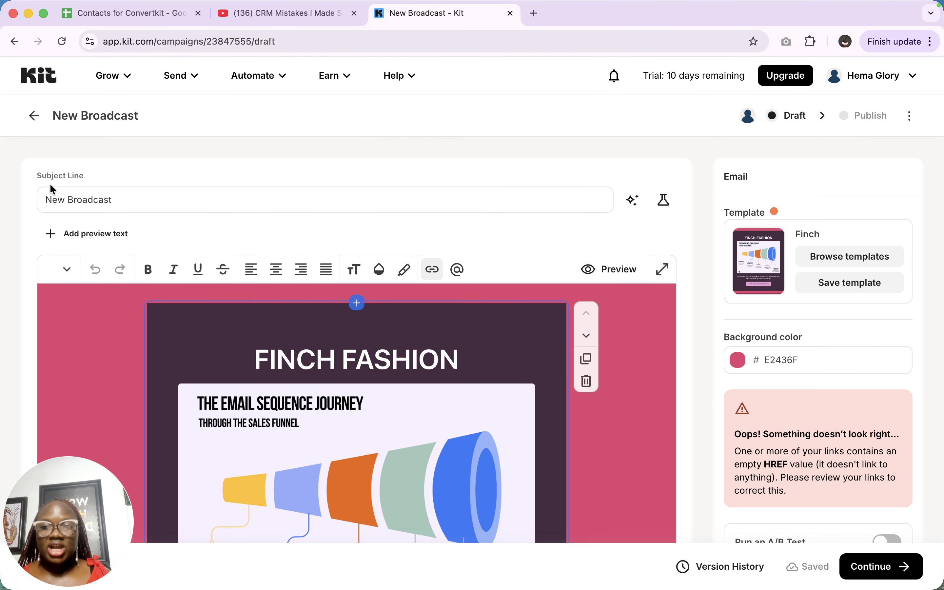
click(73, 199)
click(126, 199)
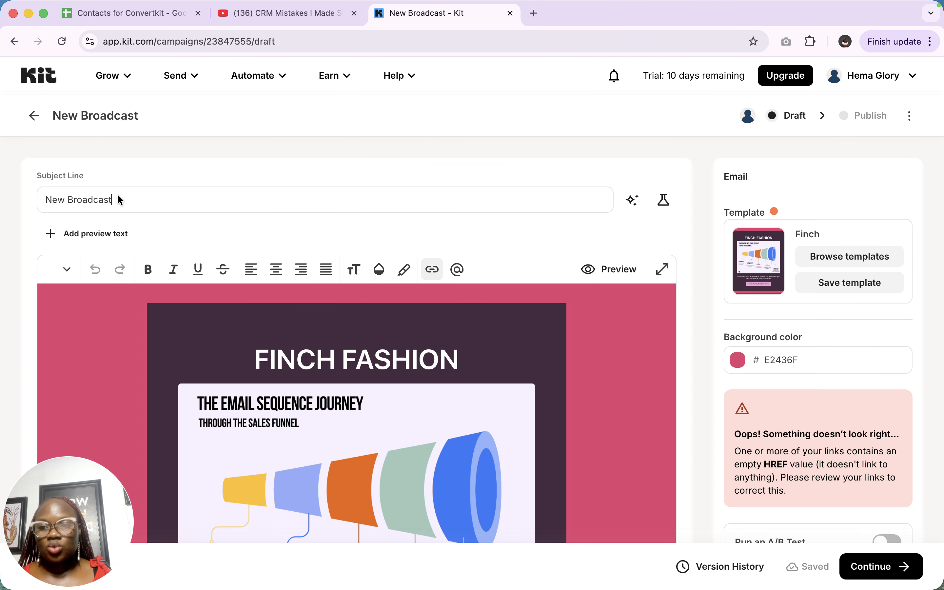
key(alt+shift+Left)
key(alt+shift+Left)
key(Caps_Lock)
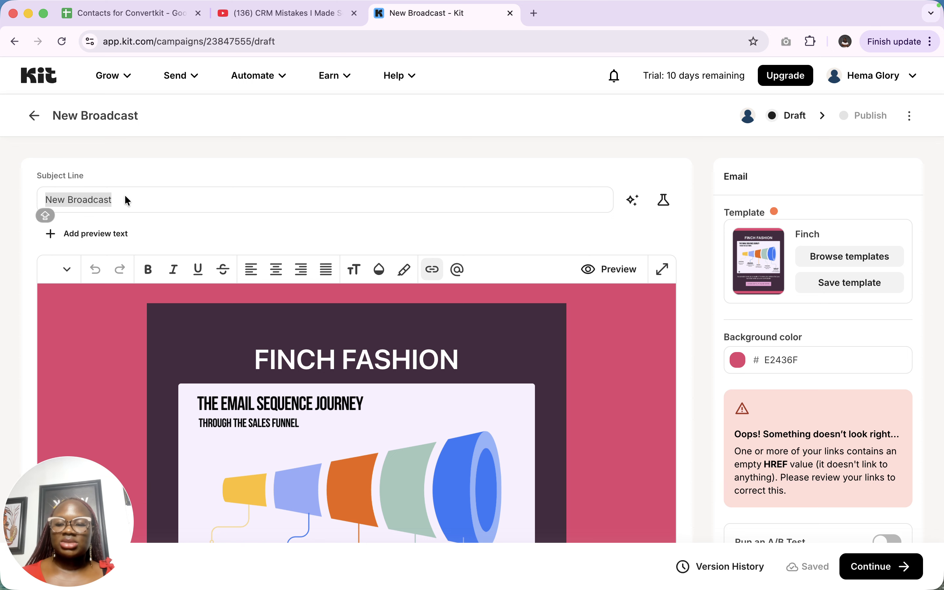
text(Welcom)
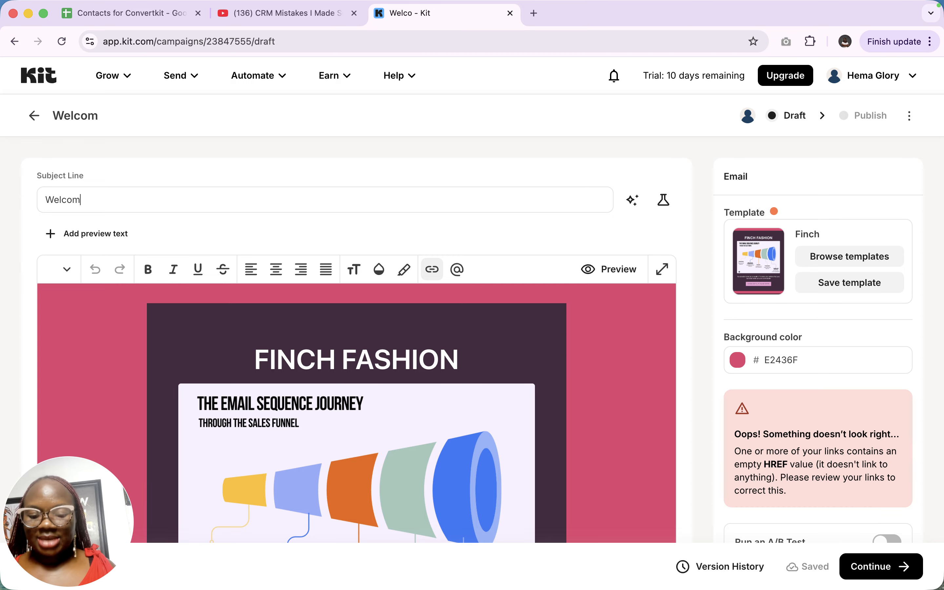
text(e to )
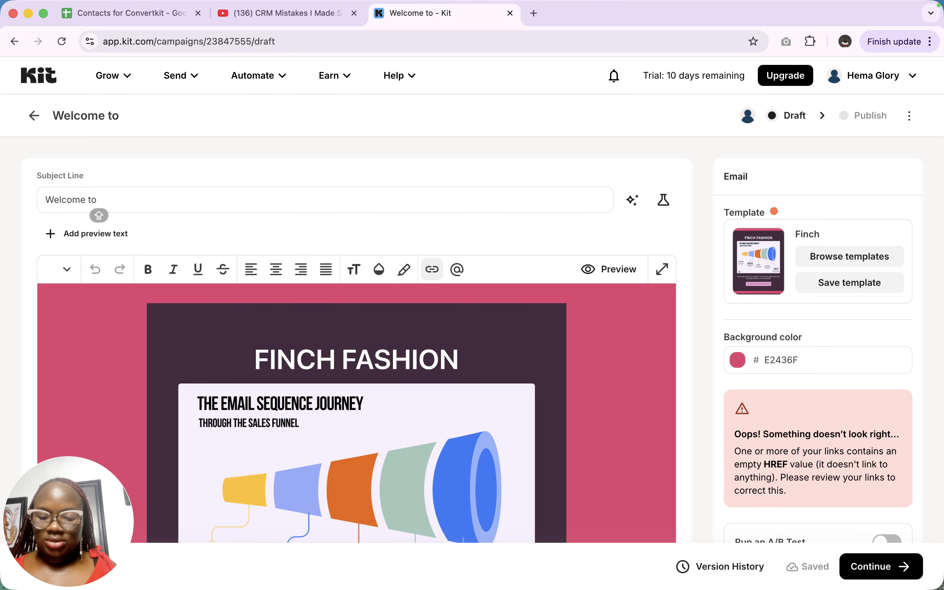
text(CRM)
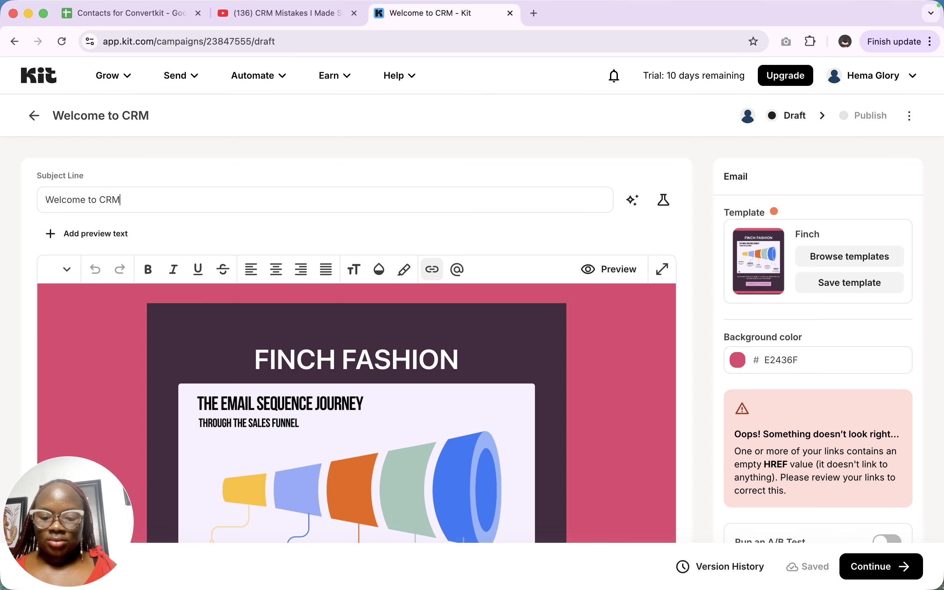
text(instructors)
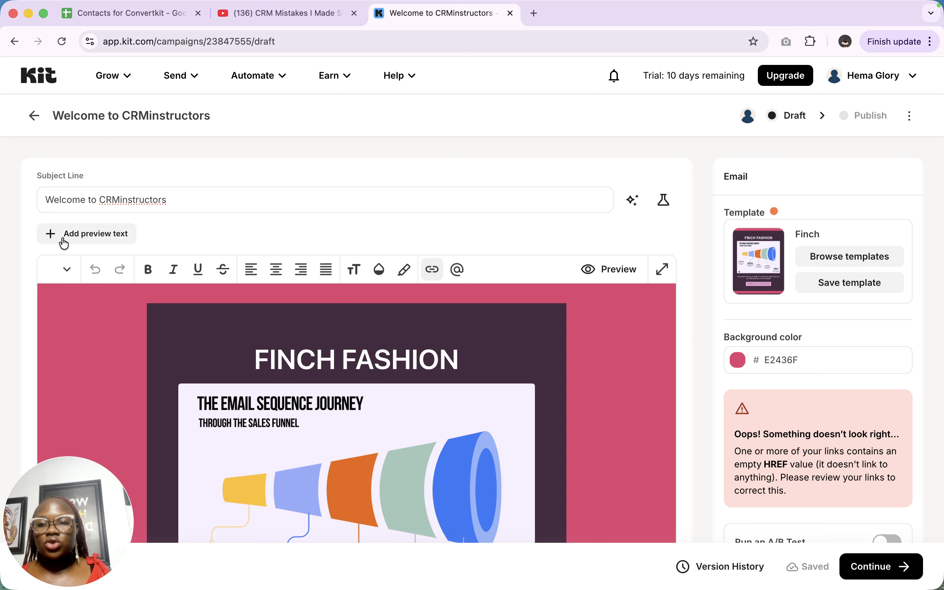
- Add the preview text "Thank you for joining" to the broadcast
click(52, 235)
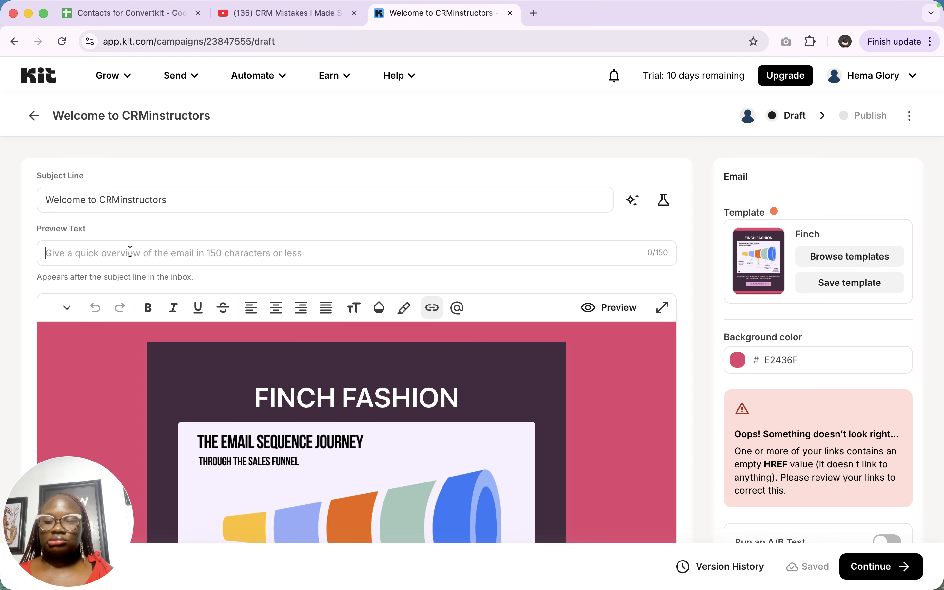
key(Caps_Lock)
text(T)
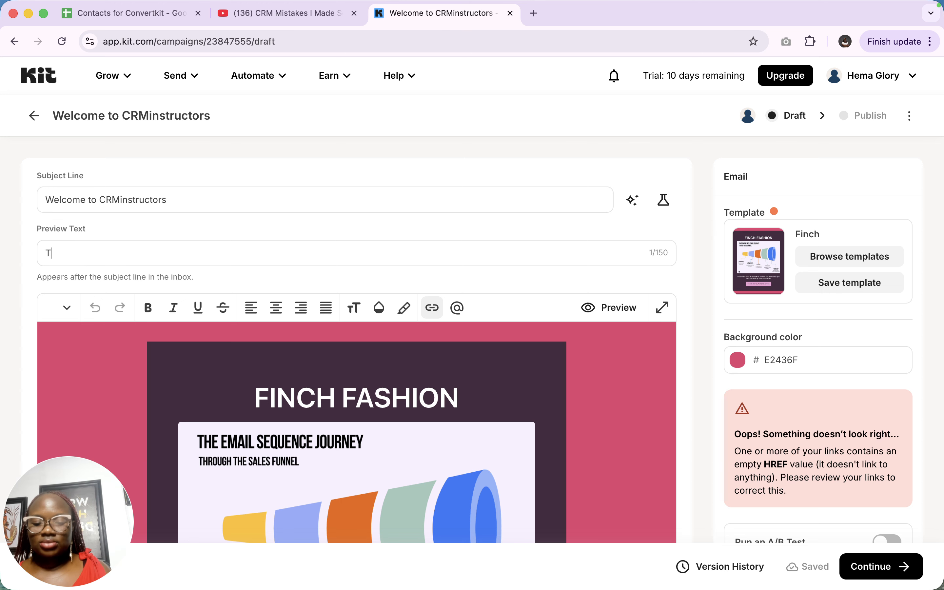
text(hank )
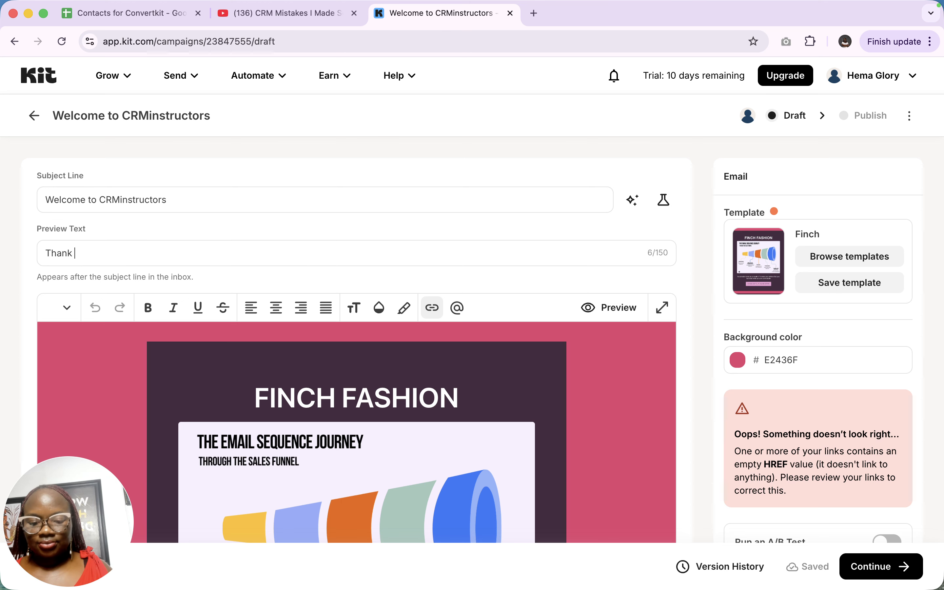
text(you fo)
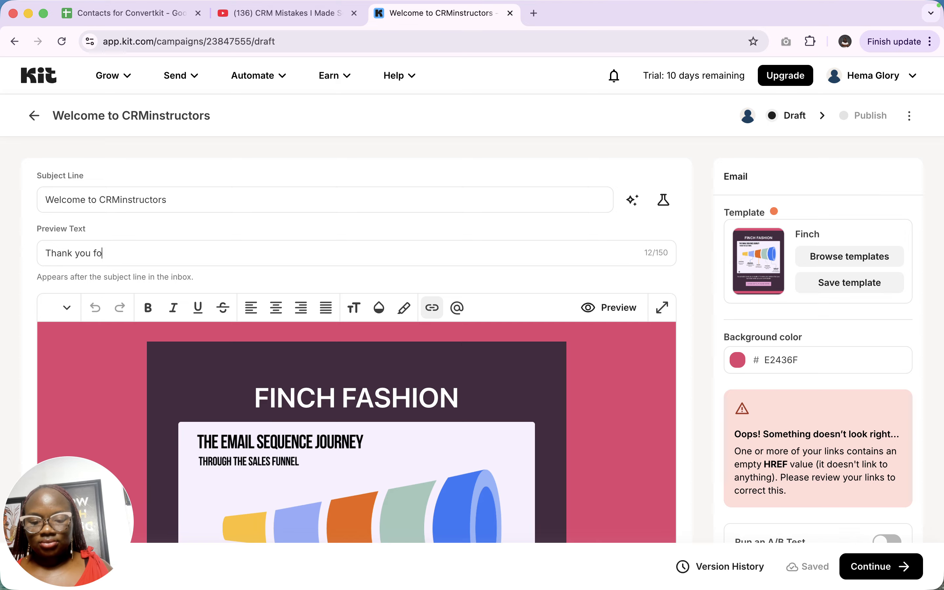
text(r joining)
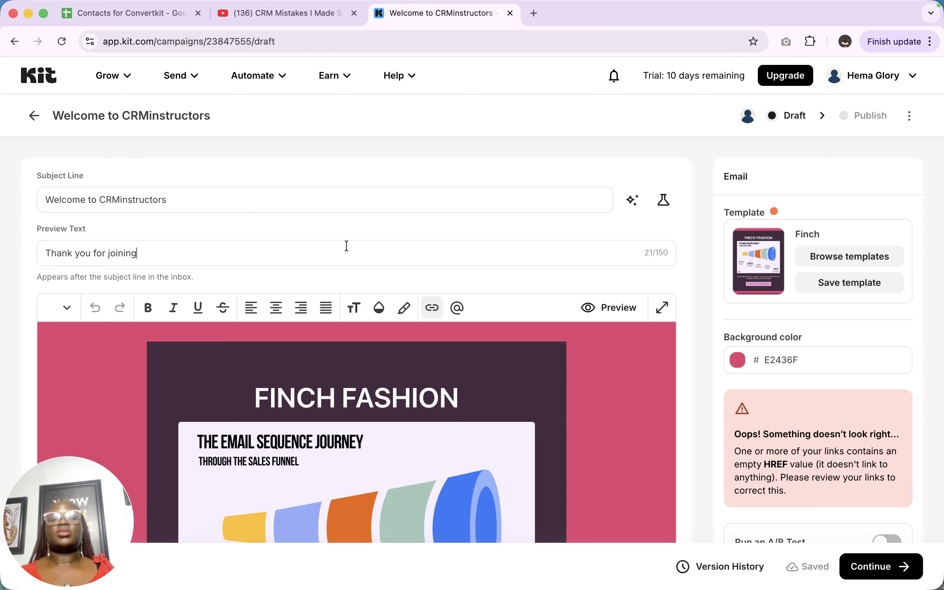
- Review the Finch email template's content from the header down to the footer
scroll(131, 194, down, 6)
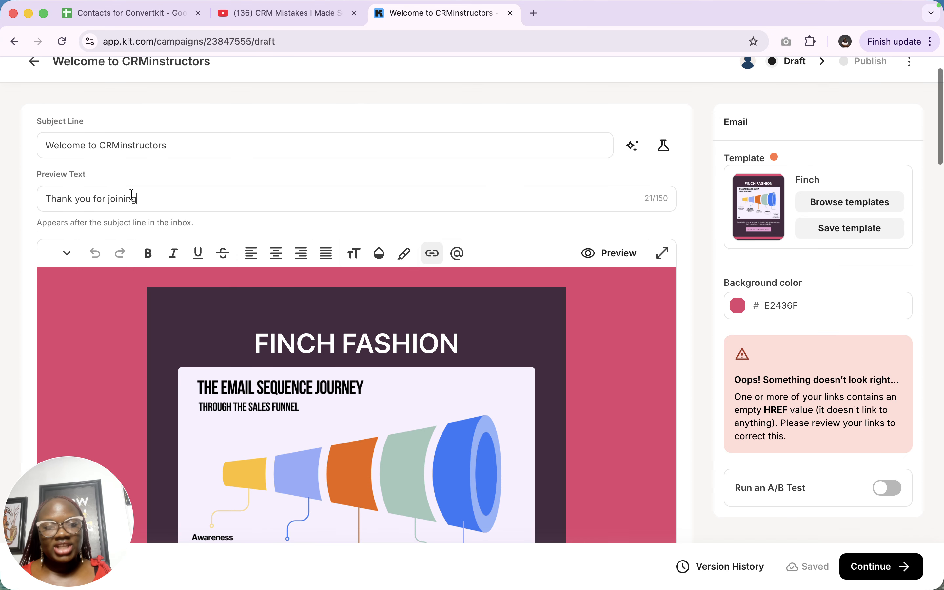
scroll(174, 242, down, 20)
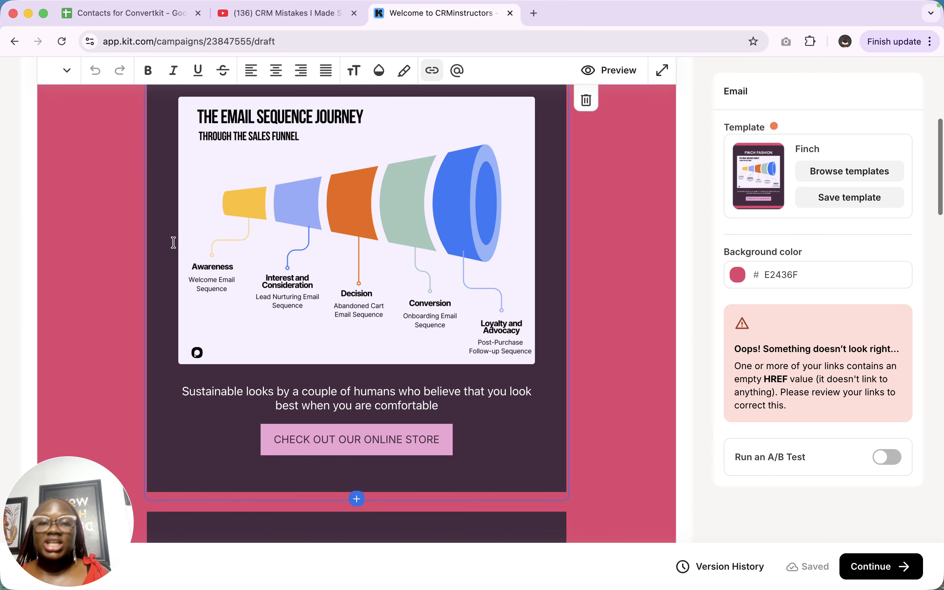
scroll(174, 238, down, 15)
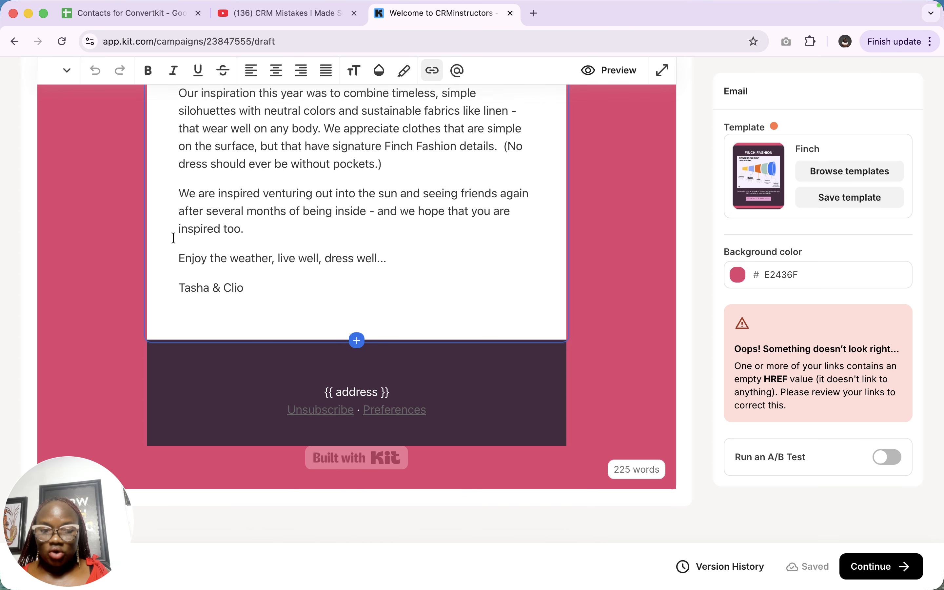
scroll(174, 238, up, 20)
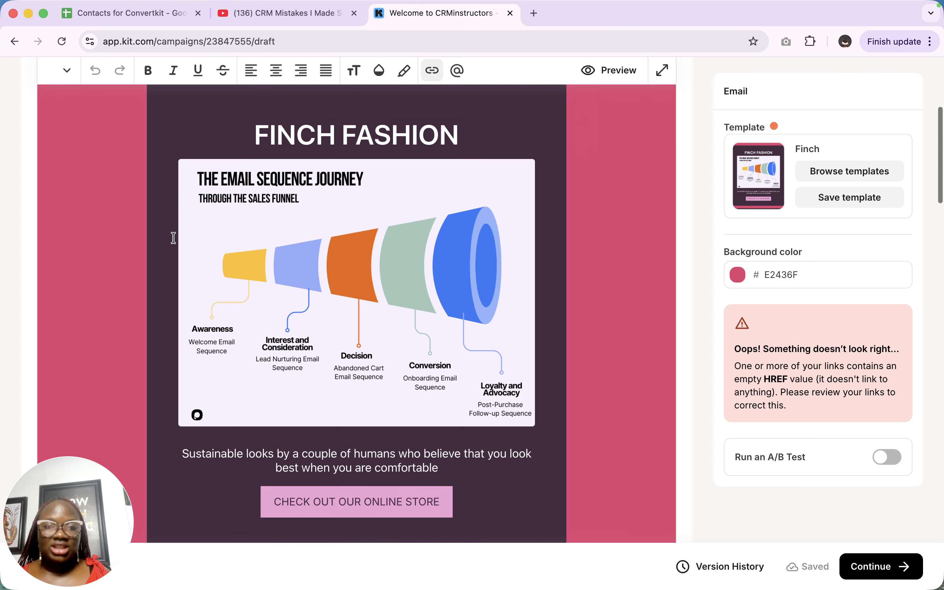
scroll(173, 237, up, 6)
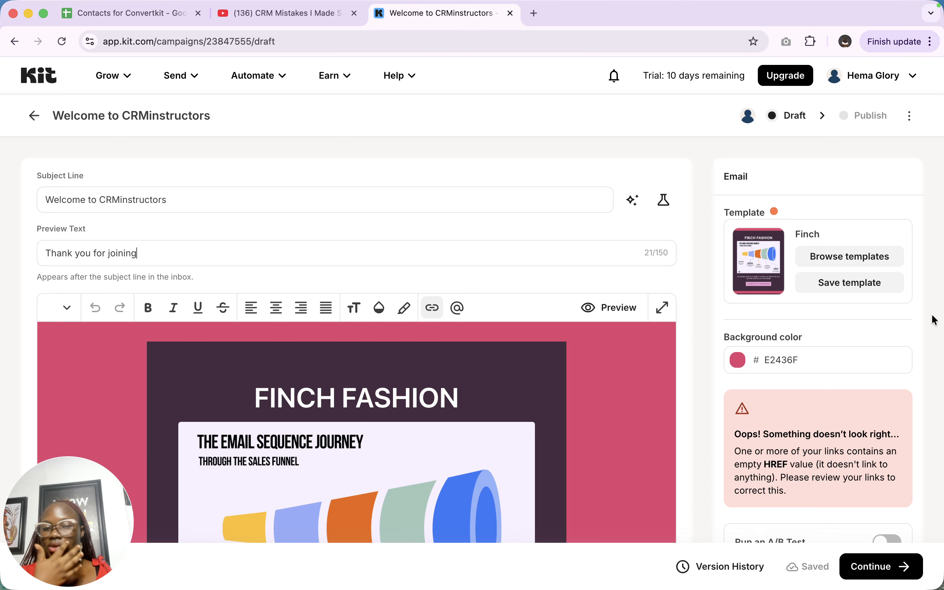
scroll(932, 321, down, 1)
scroll(800, 367, down, 3)
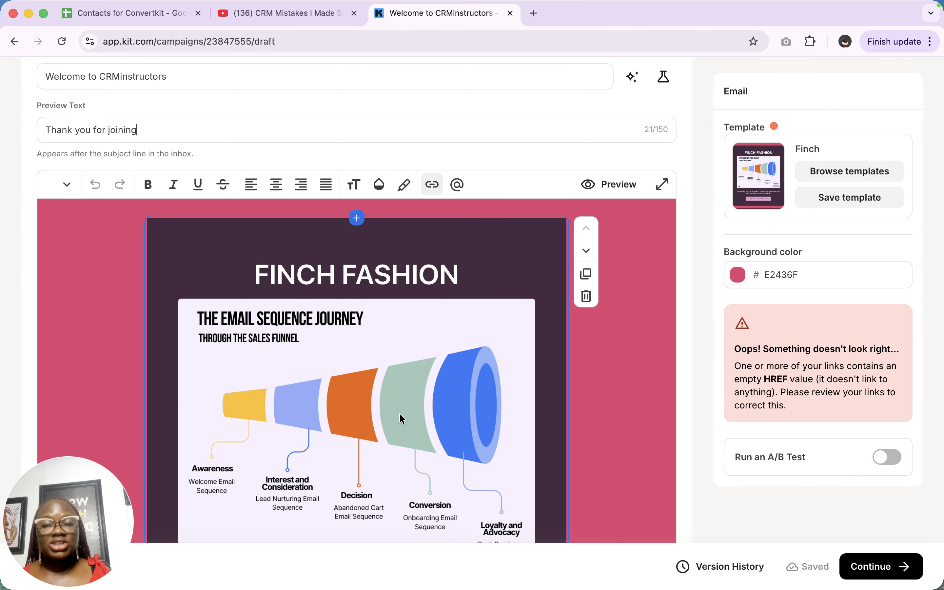
- Select the "CHECK OUT OUR ONLINE STORE" button in the email body to show its link and style settings
scroll(402, 418, down, 6)
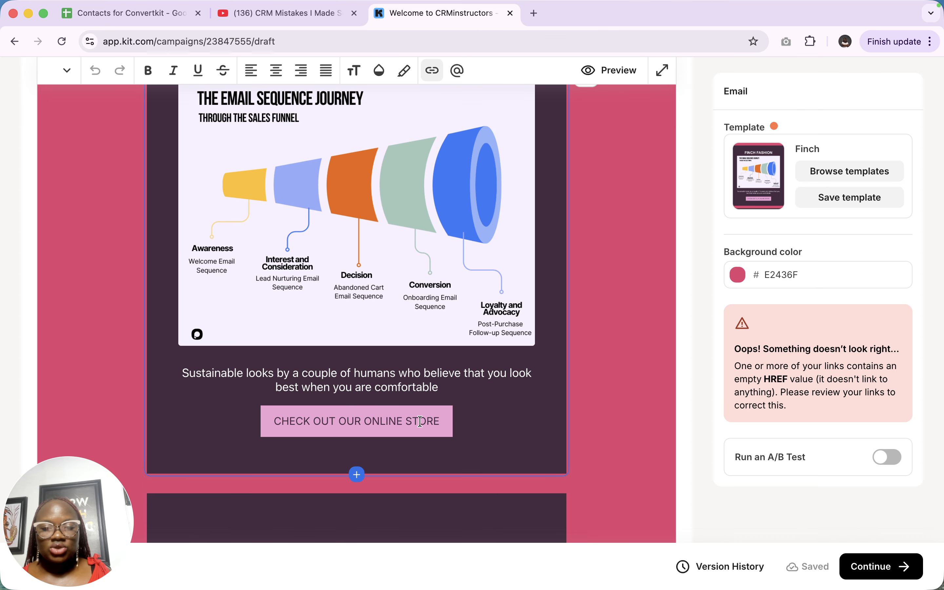
click(440, 433)
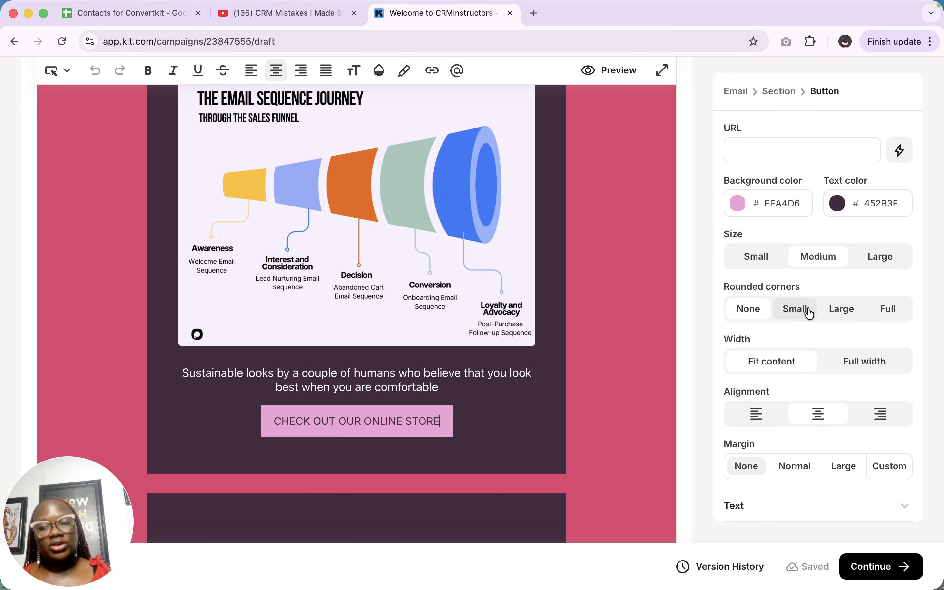
mouse_move(756, 11)
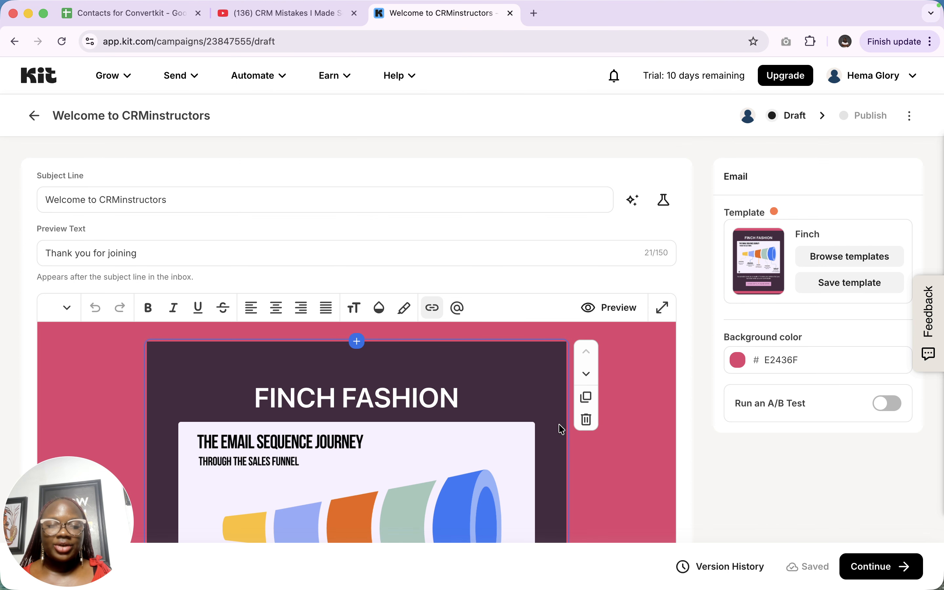
- Set up an A/B test for the broadcast, choosing subject lines as the test type
scroll(560, 429, down, 10)
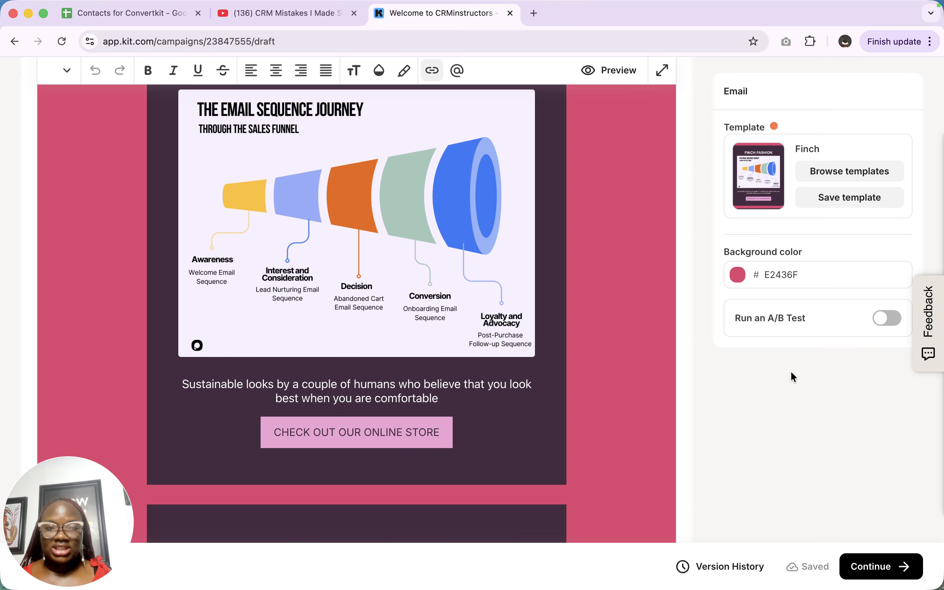
scroll(789, 286, up, 8)
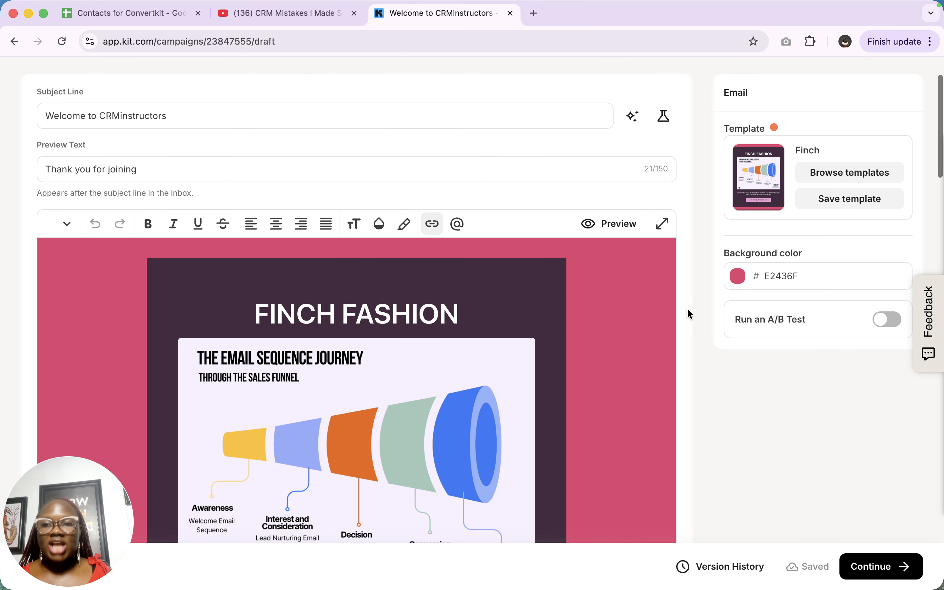
scroll(528, 334, up, 2)
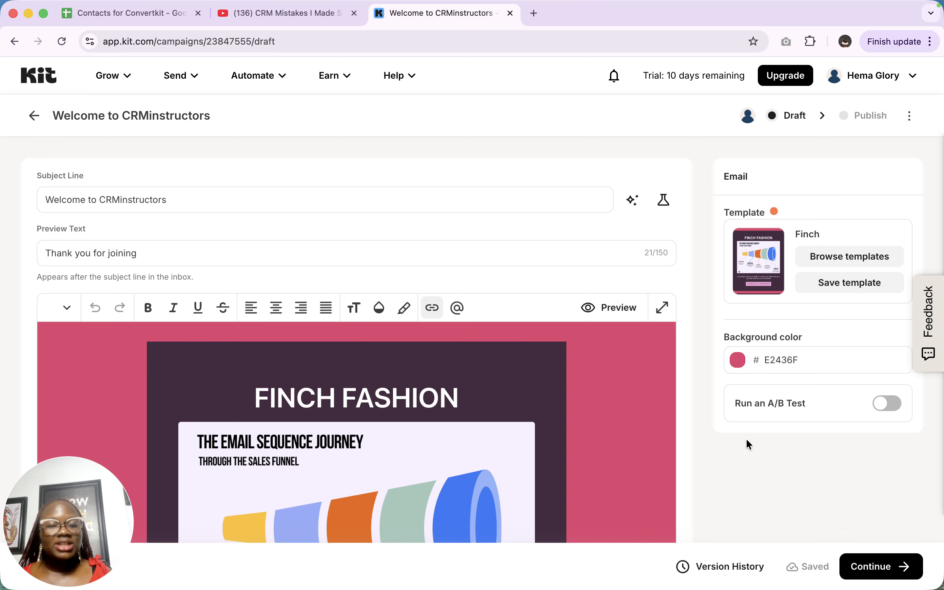
click(894, 409)
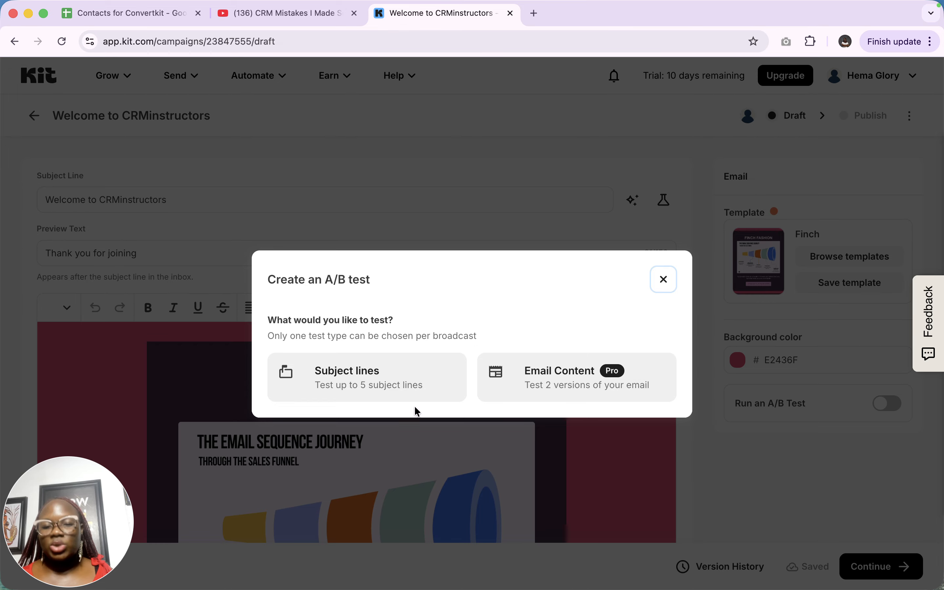
click(363, 370)
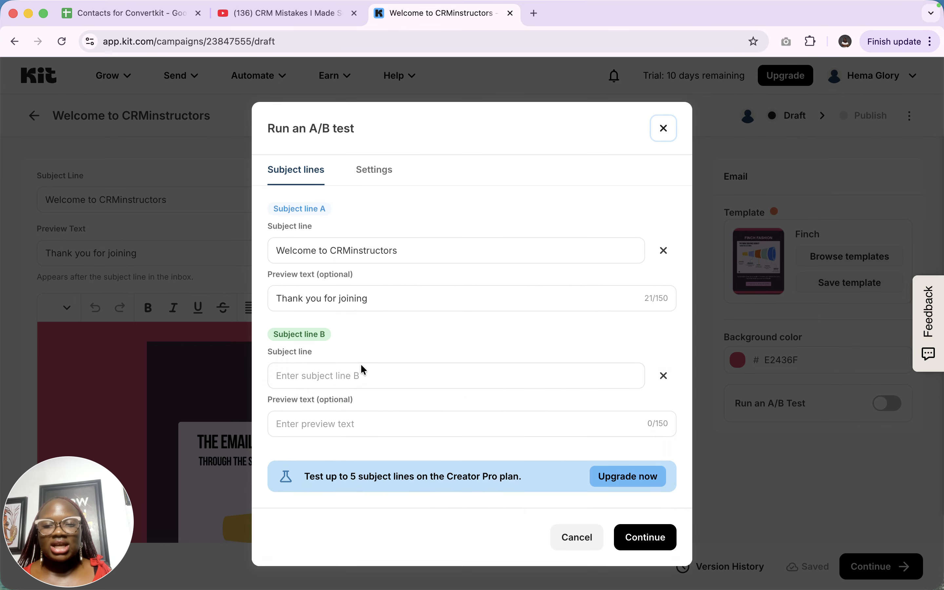
- Enter "Welcome to the Community" as subject line B of the A/B test
click(415, 250)
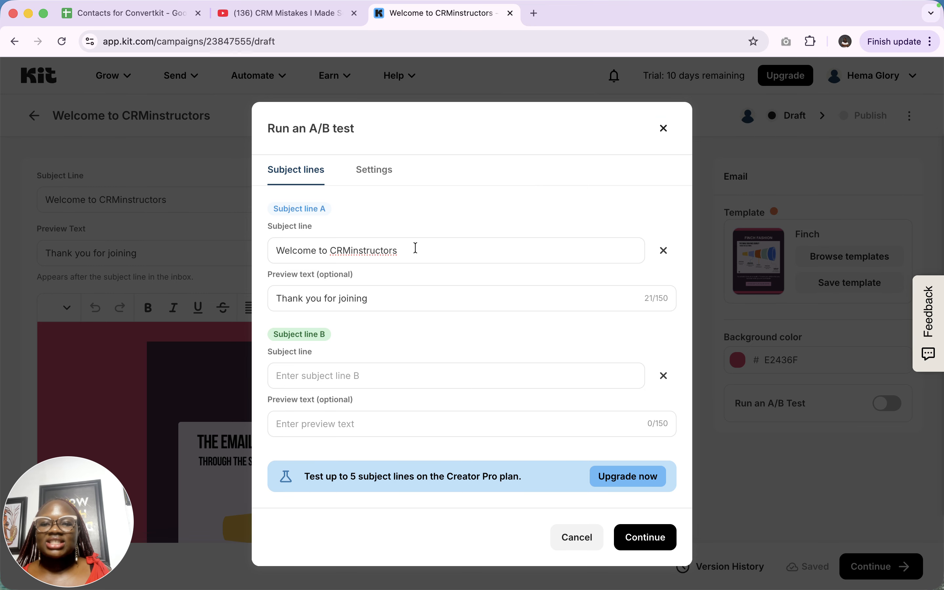
key(shift+alt+Left)
key(shift+alt+Left)
key(shift+alt+Left)
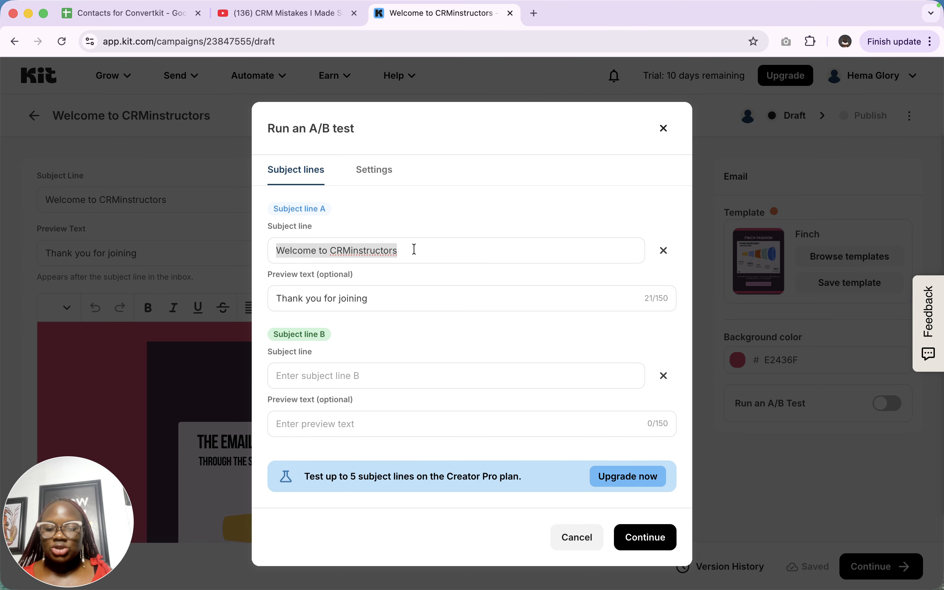
click(347, 377)
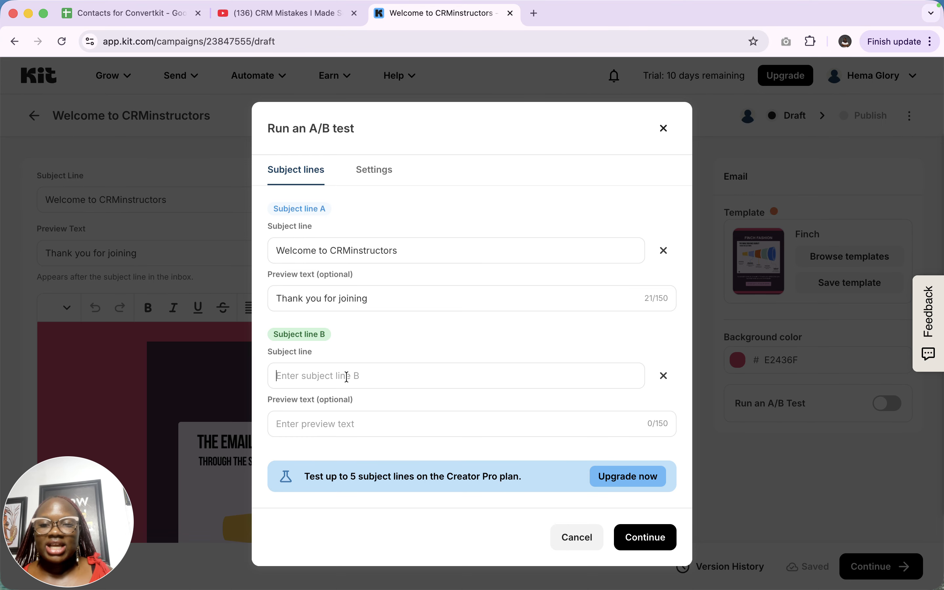
key(Caps_Lock)
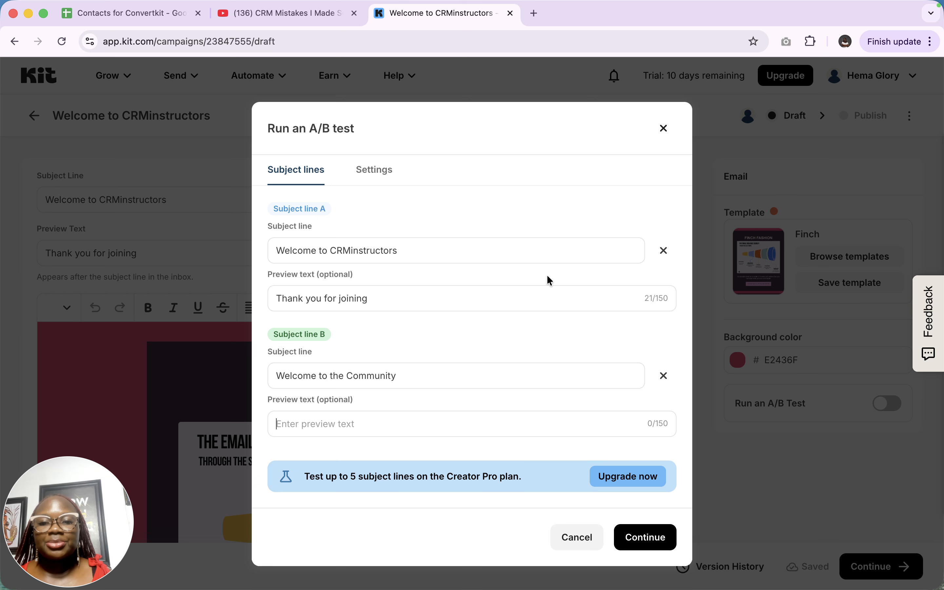
click(421, 246)
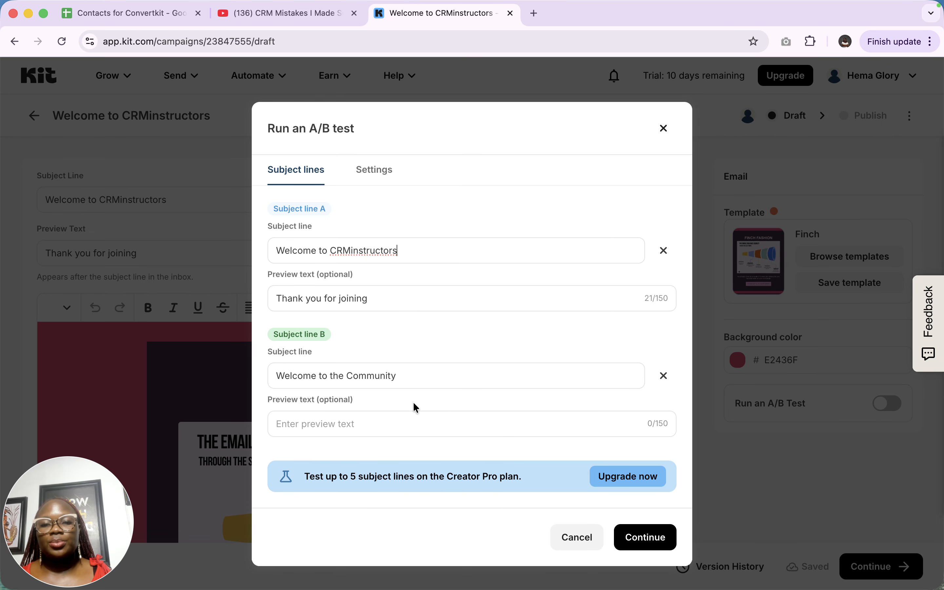
- Set the A/B test's duration to 40 minutes
click(376, 171)
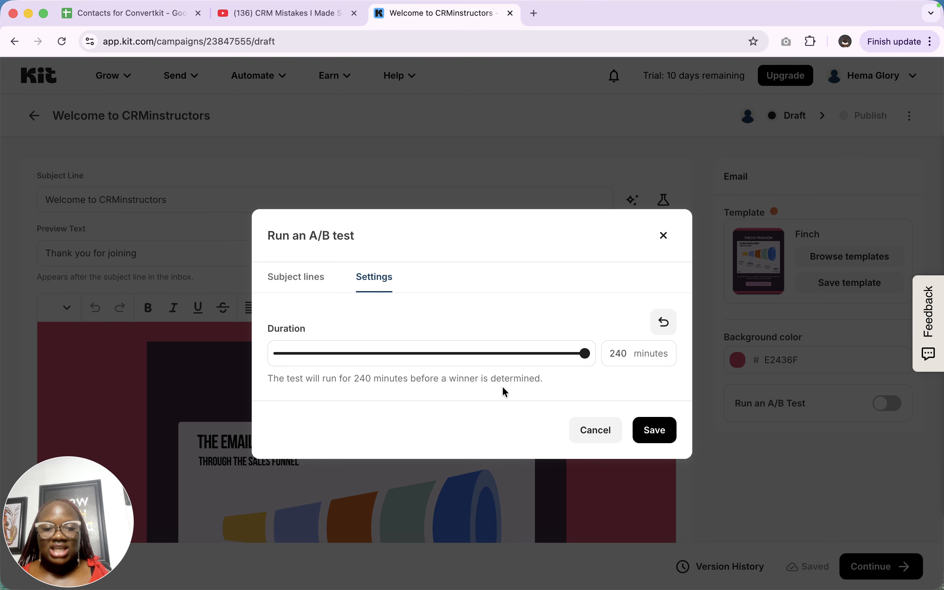
click(309, 278)
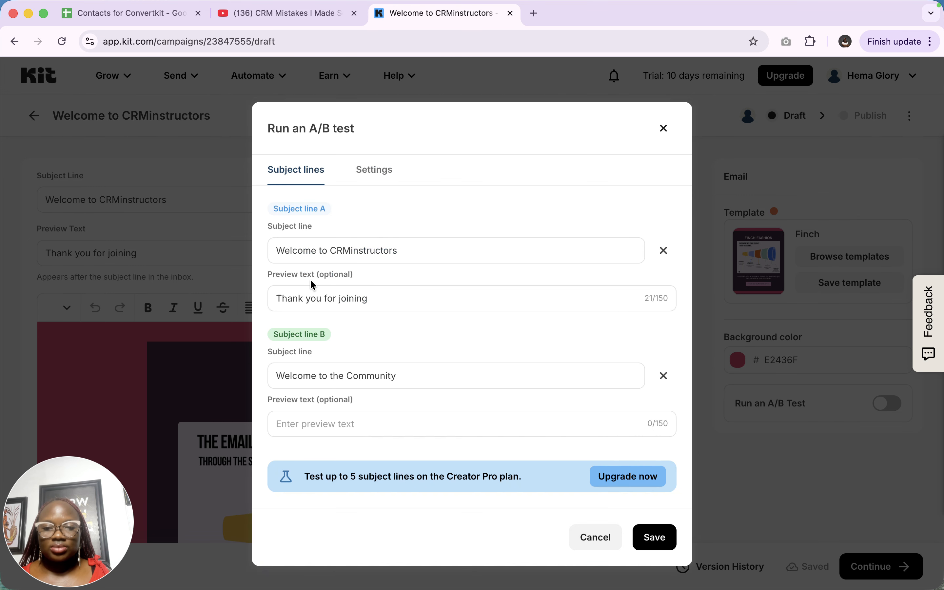
click(374, 170)
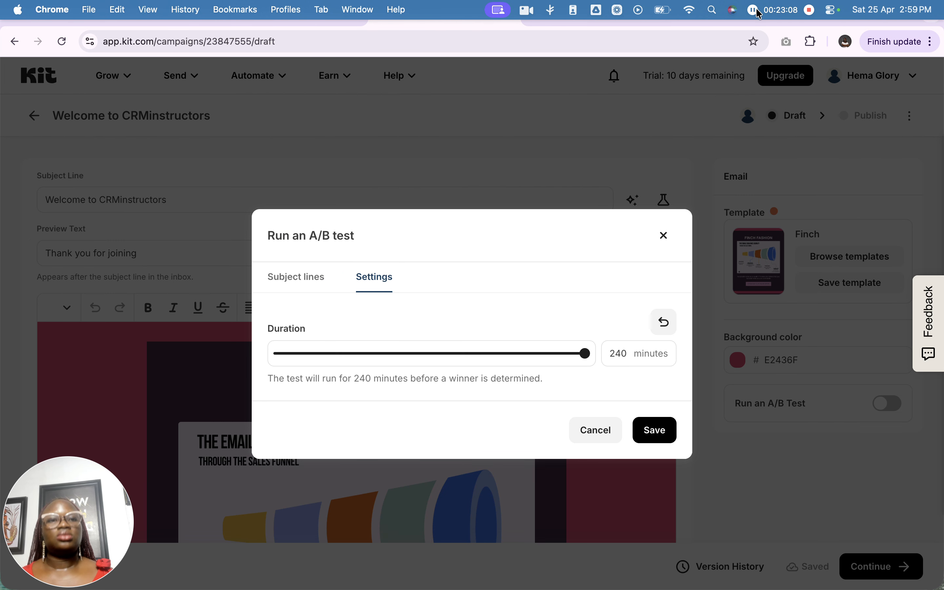
click(616, 355)
key(BackSpace)
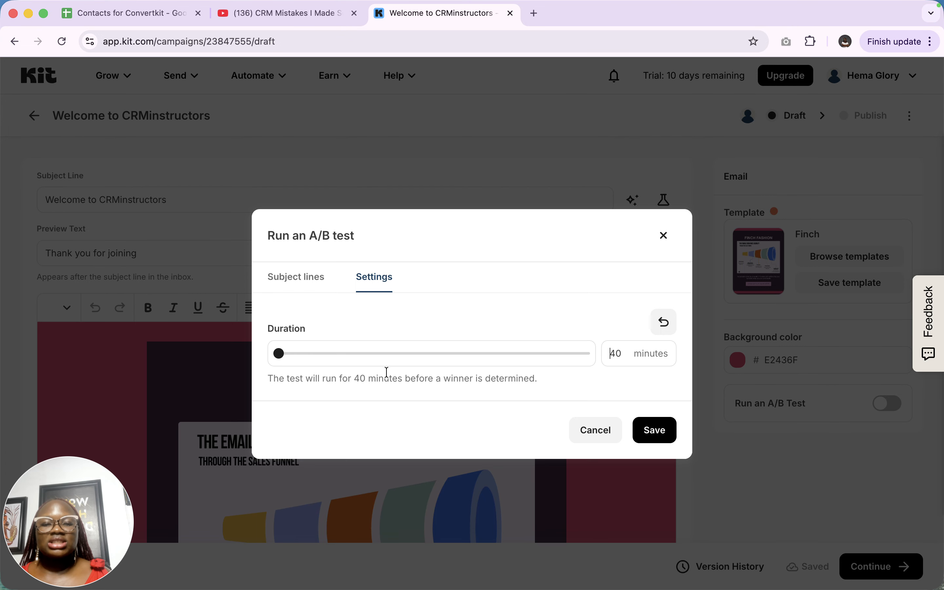
- Save the A/B test settings for the broadcast and review the test summary
click(654, 431)
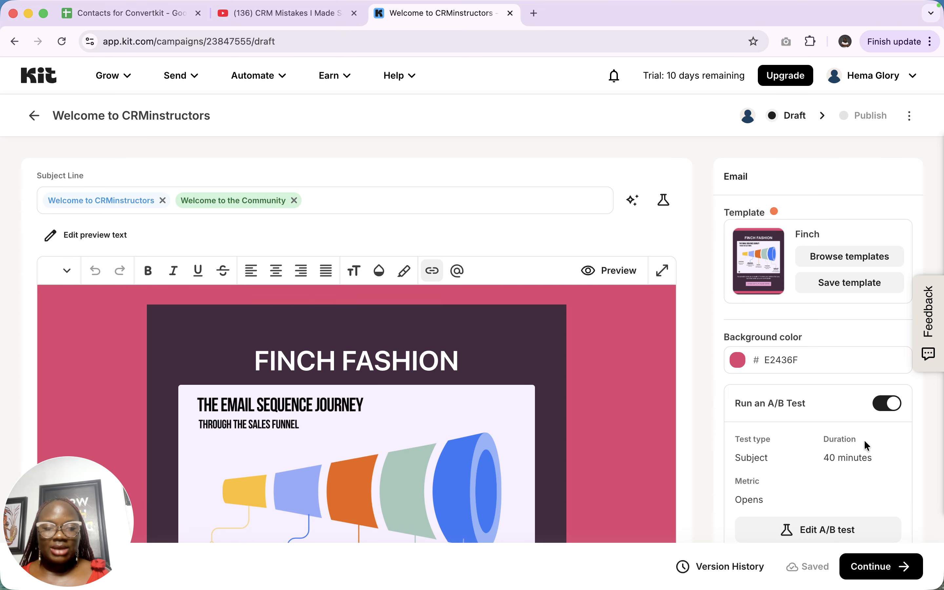
scroll(854, 465, down, 3)
scroll(856, 465, up, 3)
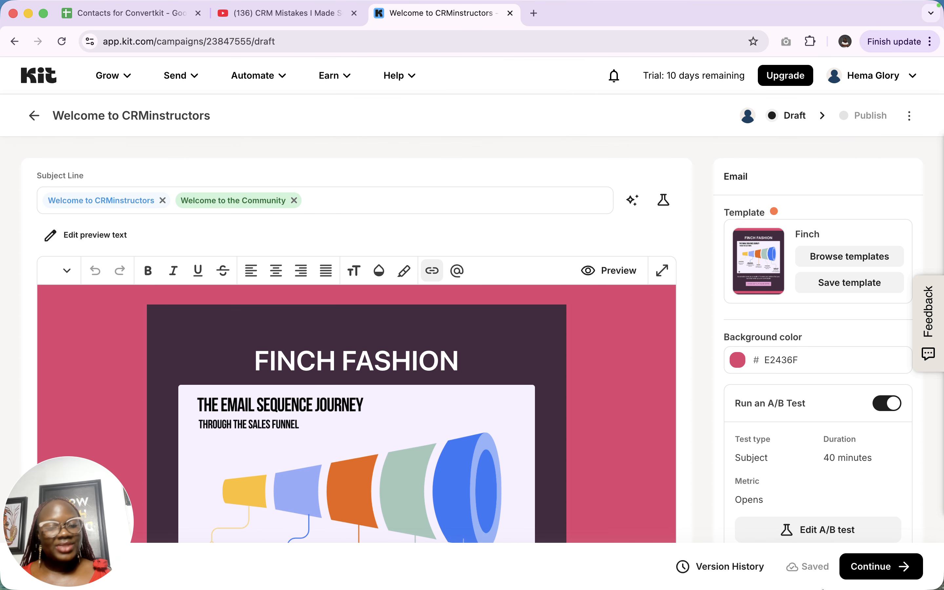
- Continue to publishing, choosing to send the broadcast as an email from the account's sender address
click(873, 573)
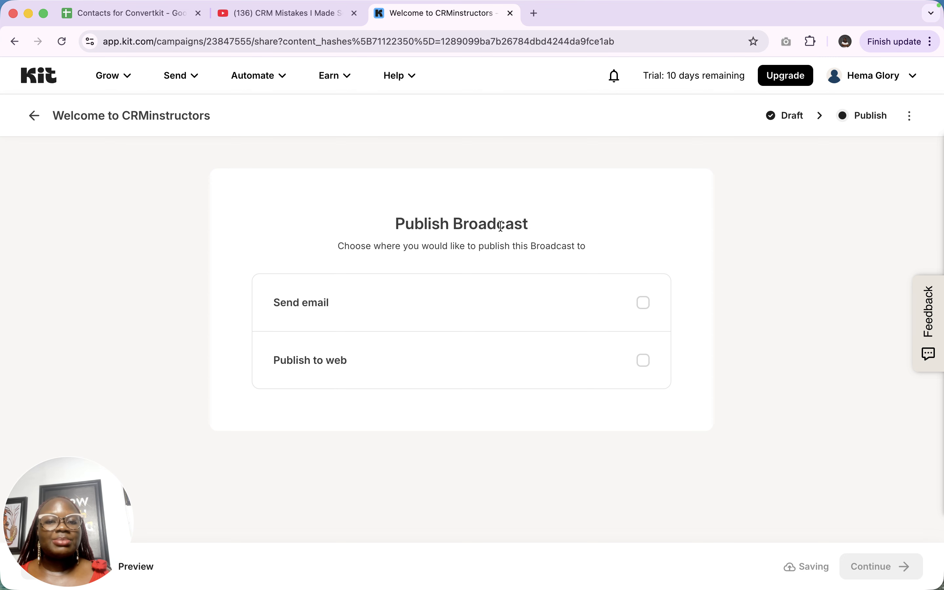
click(613, 309)
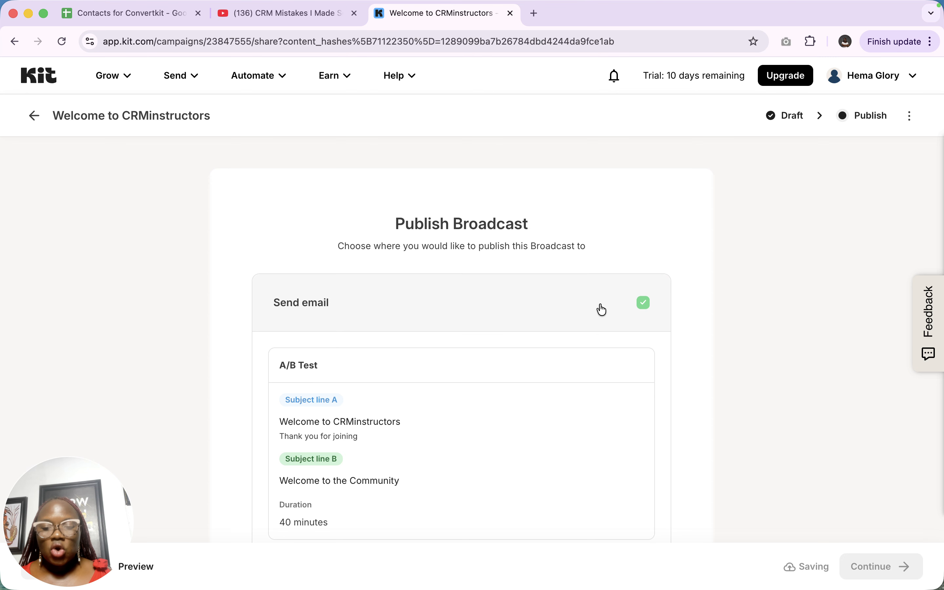
scroll(533, 333, down, 7)
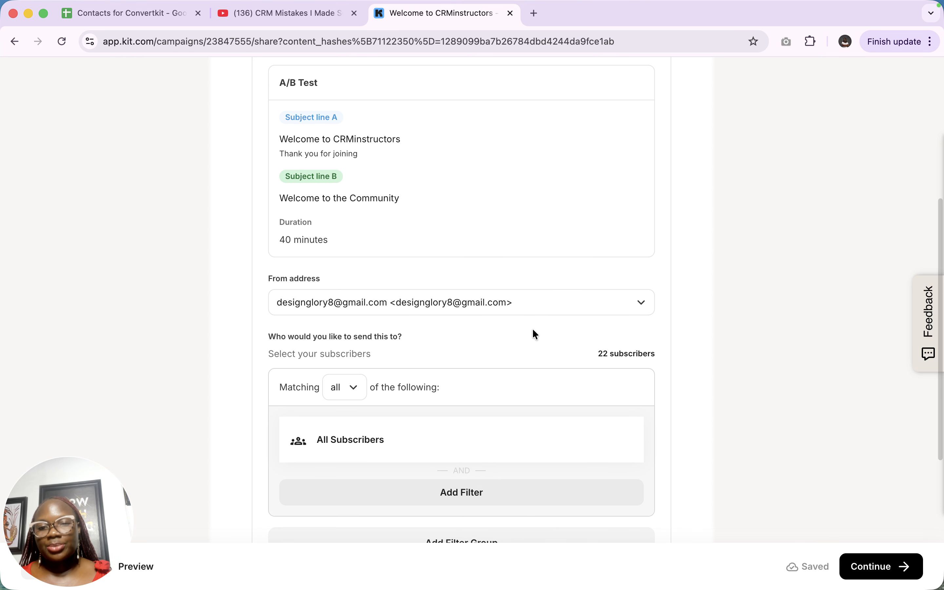
click(519, 300)
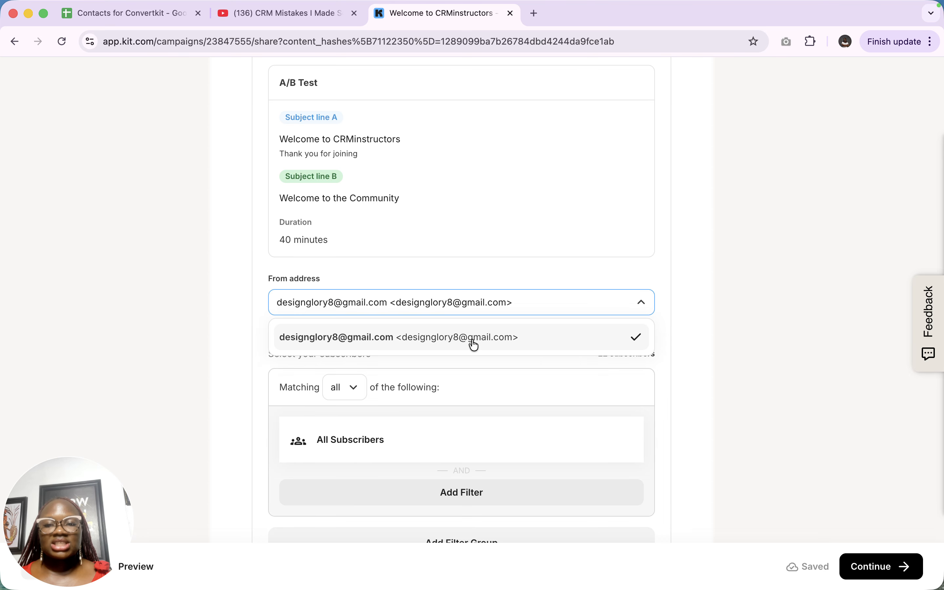
click(484, 338)
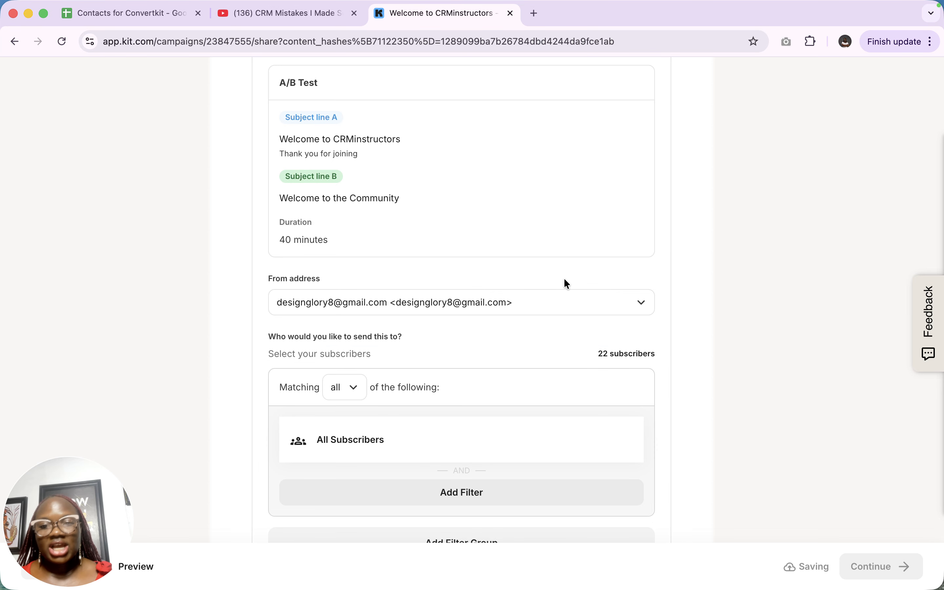
- Set the recipient filter group to match any of its conditions
scroll(566, 281, down, 3)
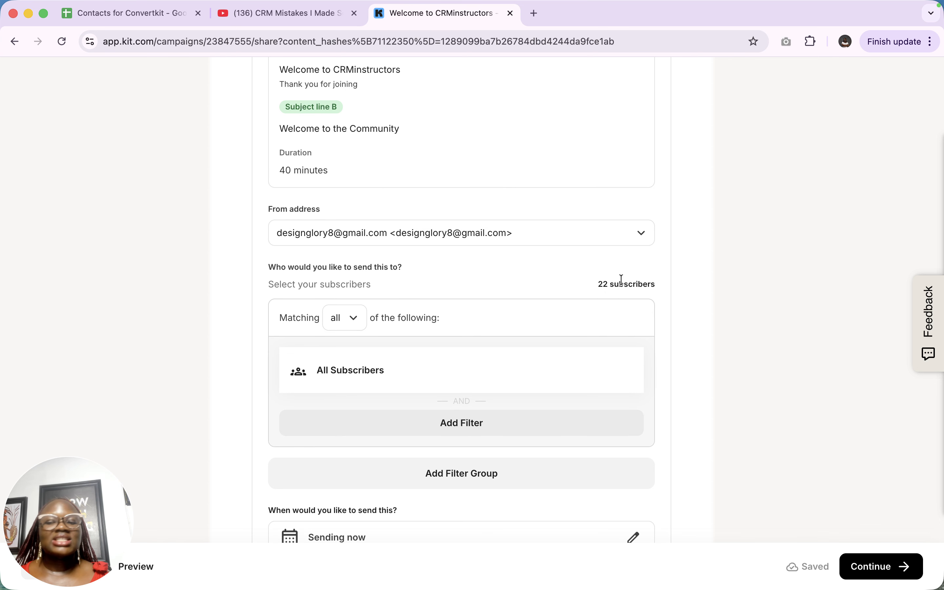
click(355, 318)
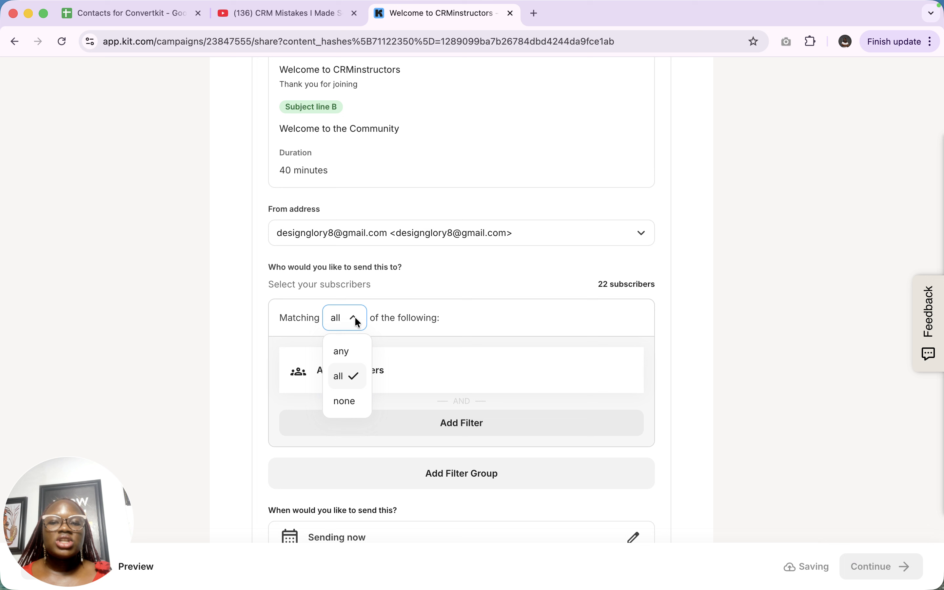
click(353, 362)
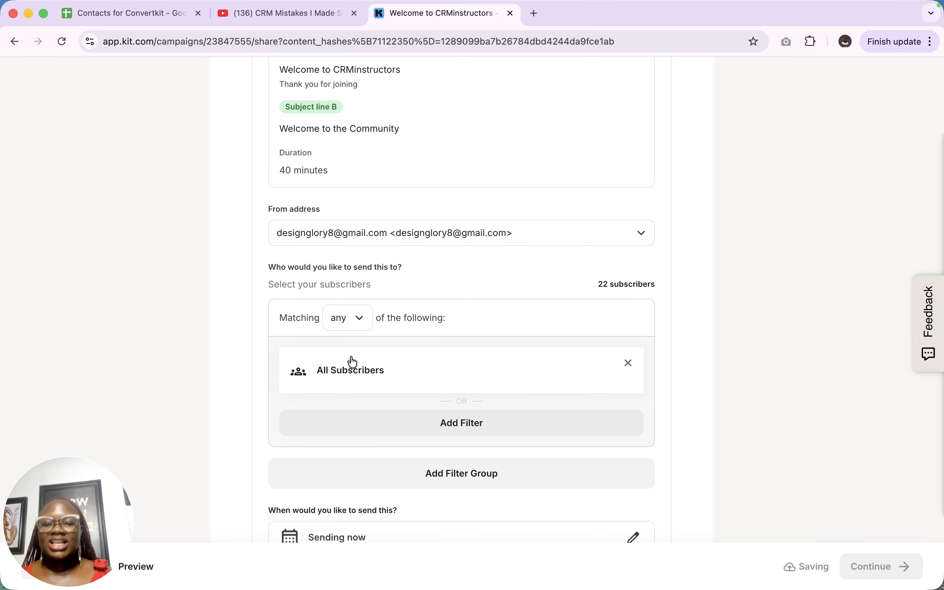
- Explore the "Subscribed to" options for a new recipient filter, trying tags as the subscription source
click(491, 419)
click(471, 443)
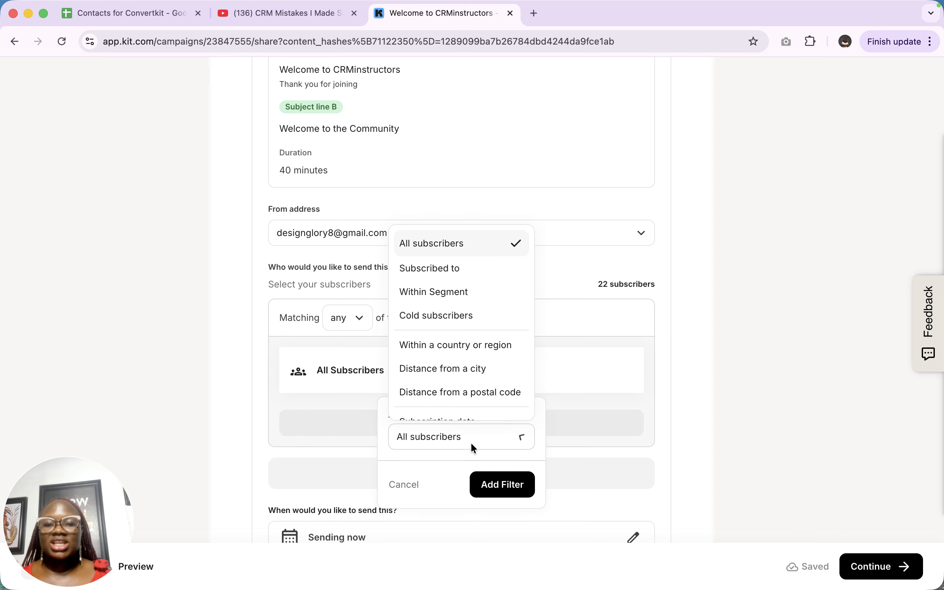
scroll(452, 297, down, 1)
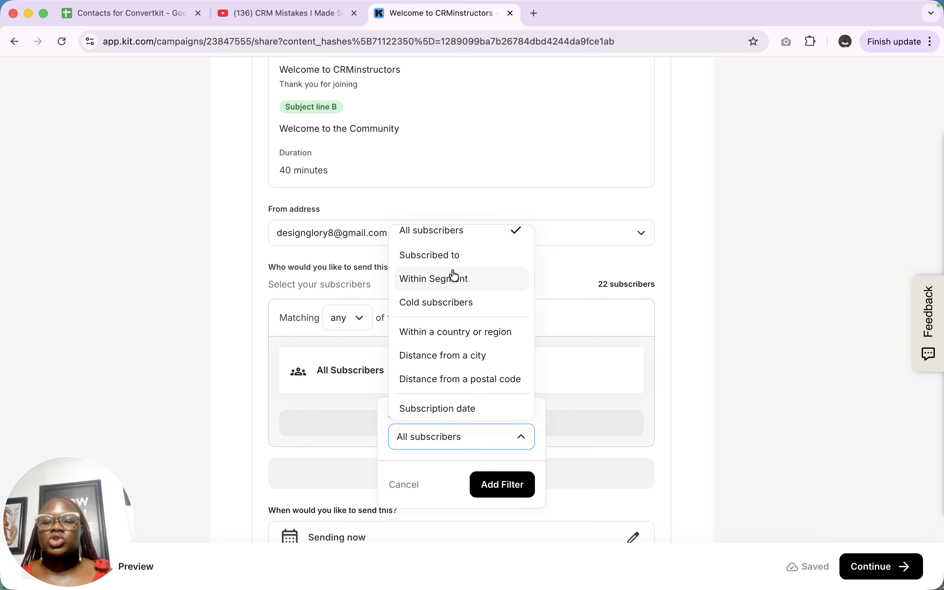
click(447, 259)
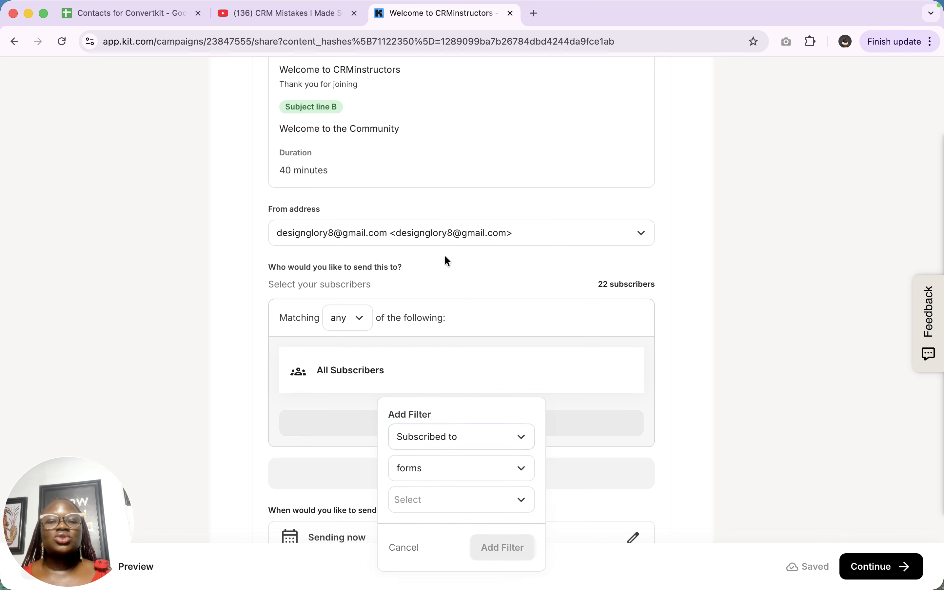
click(468, 469)
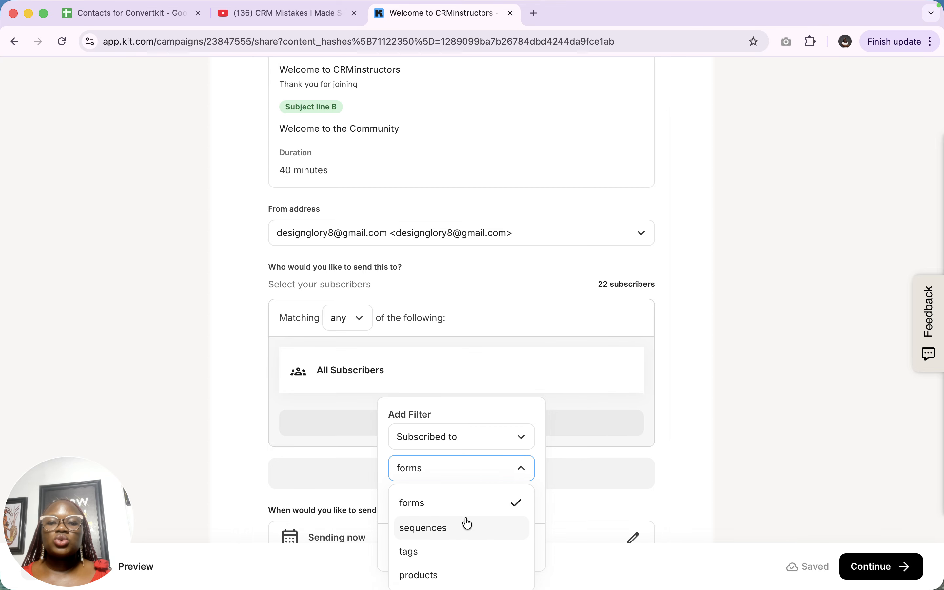
scroll(467, 523, down, 2)
click(423, 507)
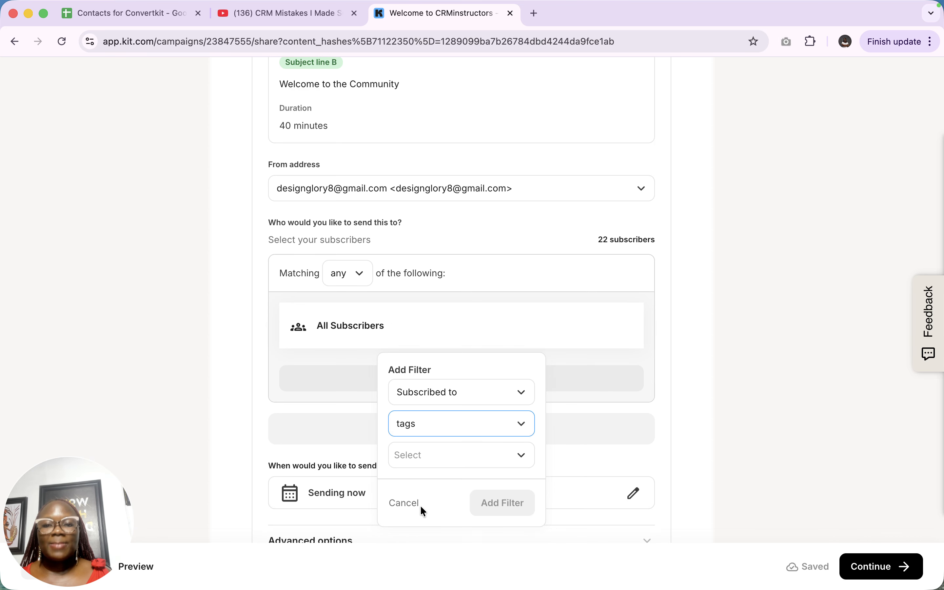
- Examine the other recipient filter types, including the choices for Within Segment and Custom field, and close the filter form
click(461, 396)
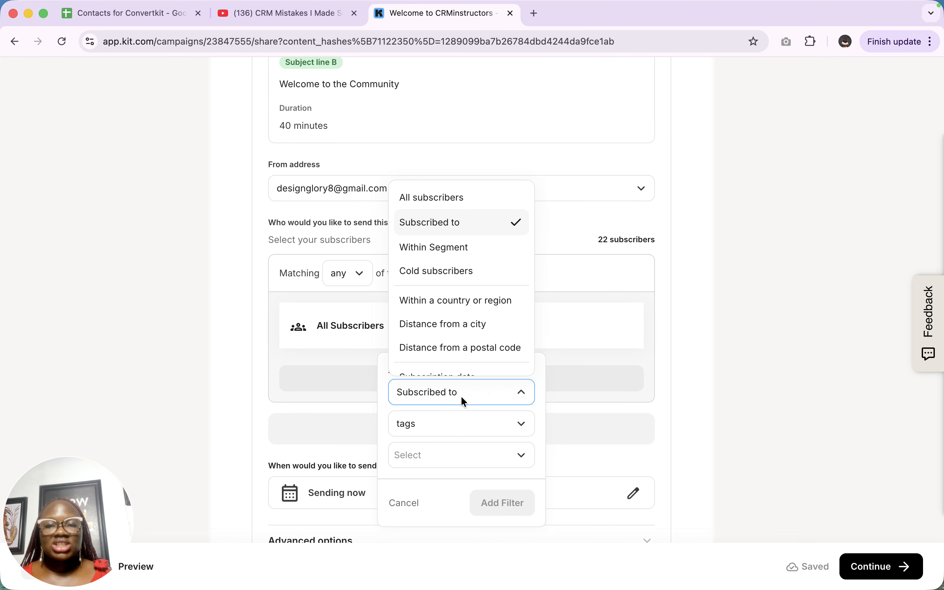
scroll(461, 299, down, 2)
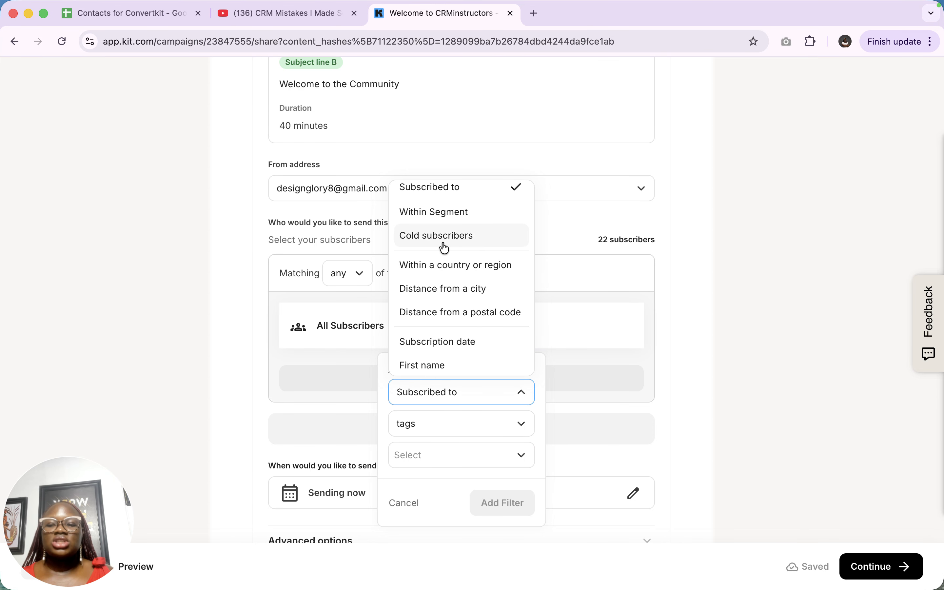
click(432, 215)
click(463, 426)
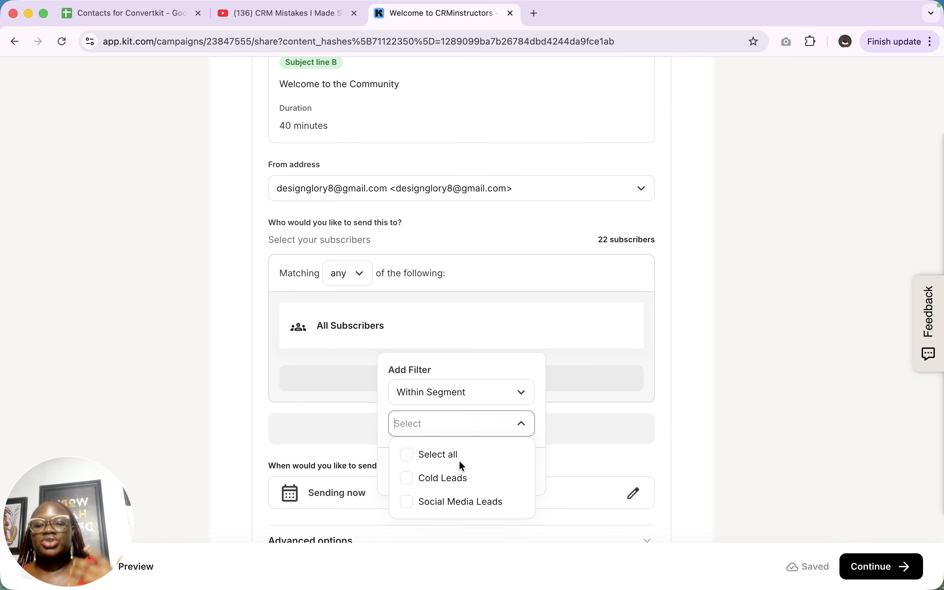
click(456, 393)
scroll(453, 323, down, 2)
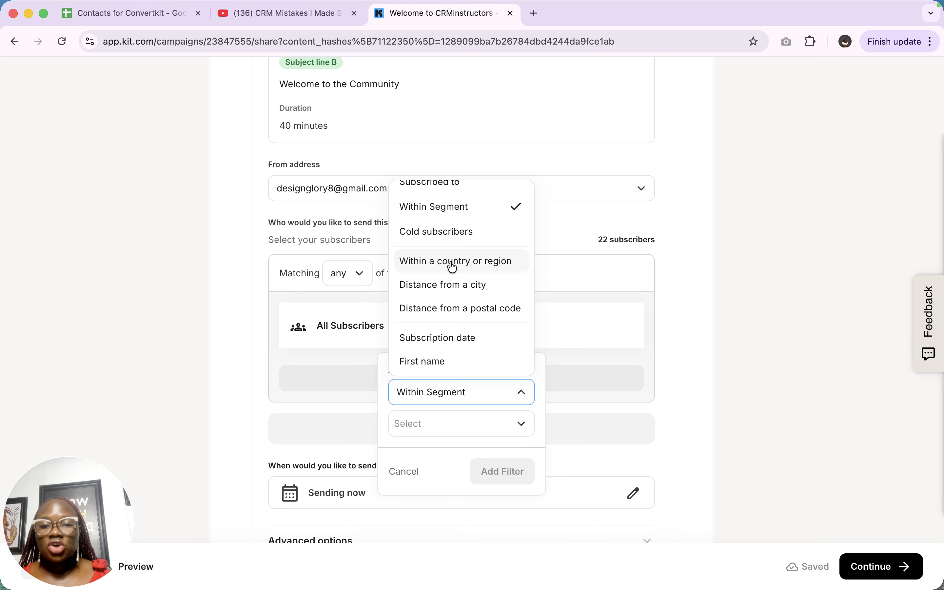
scroll(452, 267, down, 5)
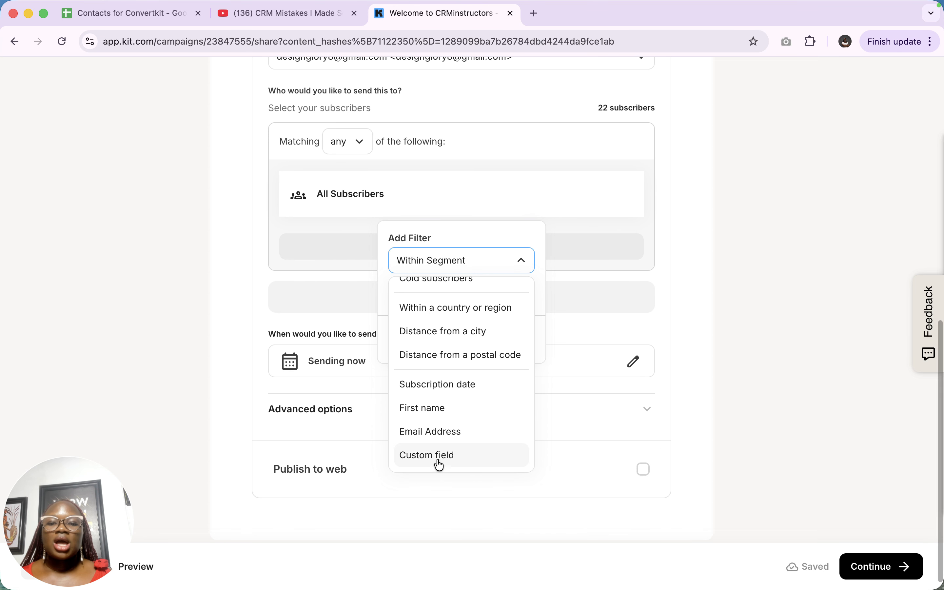
click(431, 454)
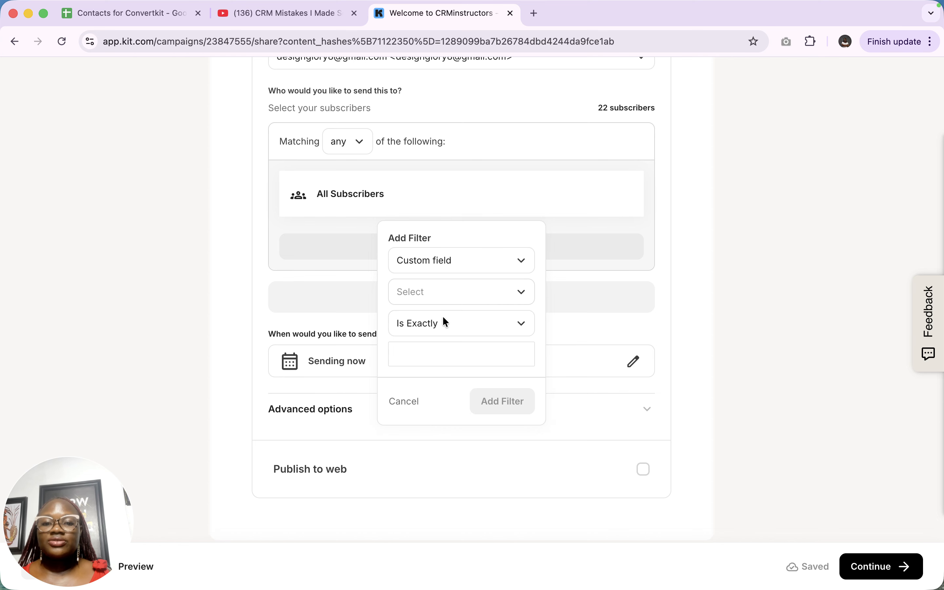
click(458, 323)
click(458, 297)
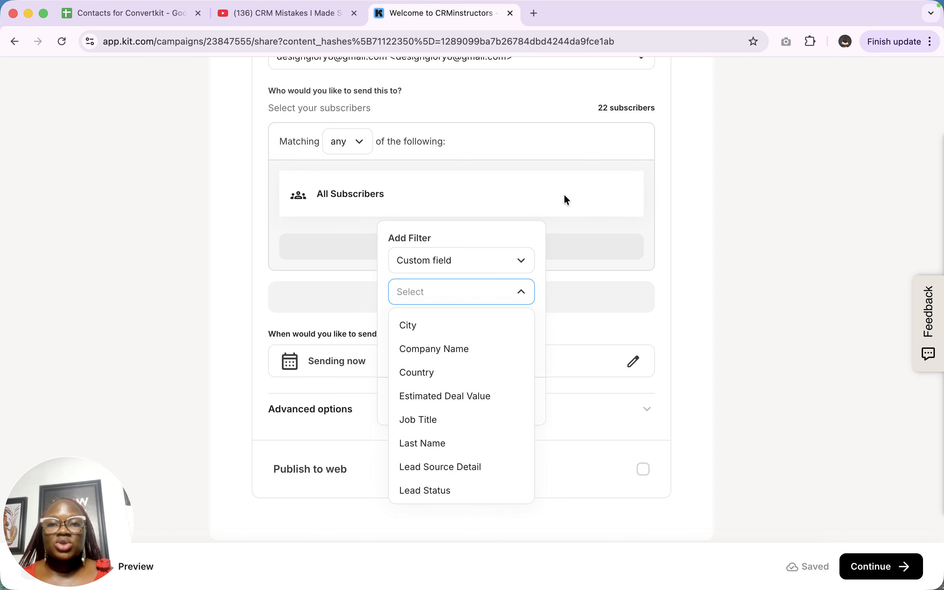
click(532, 153)
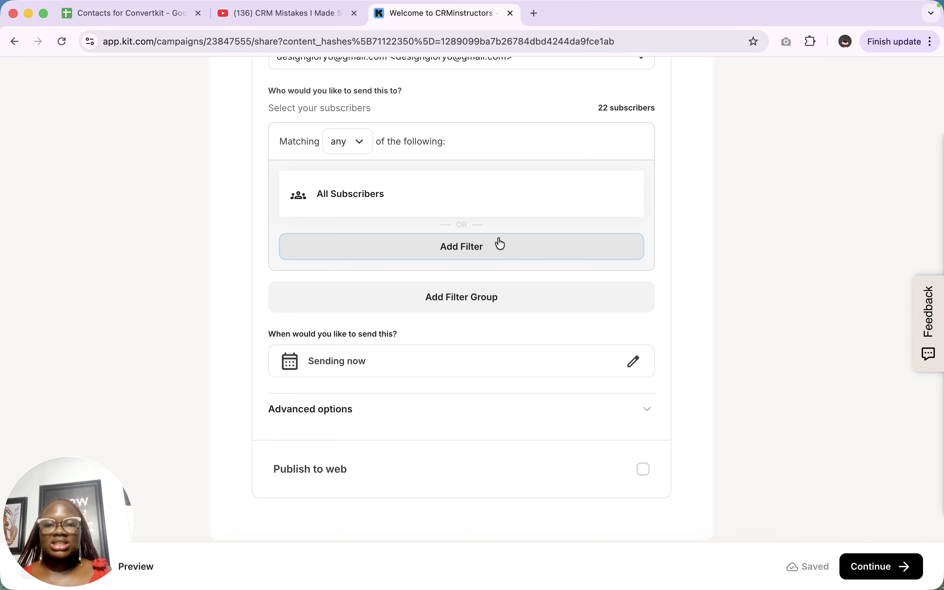
- Set up a new recipient filter for people subscribed to tags
click(483, 255)
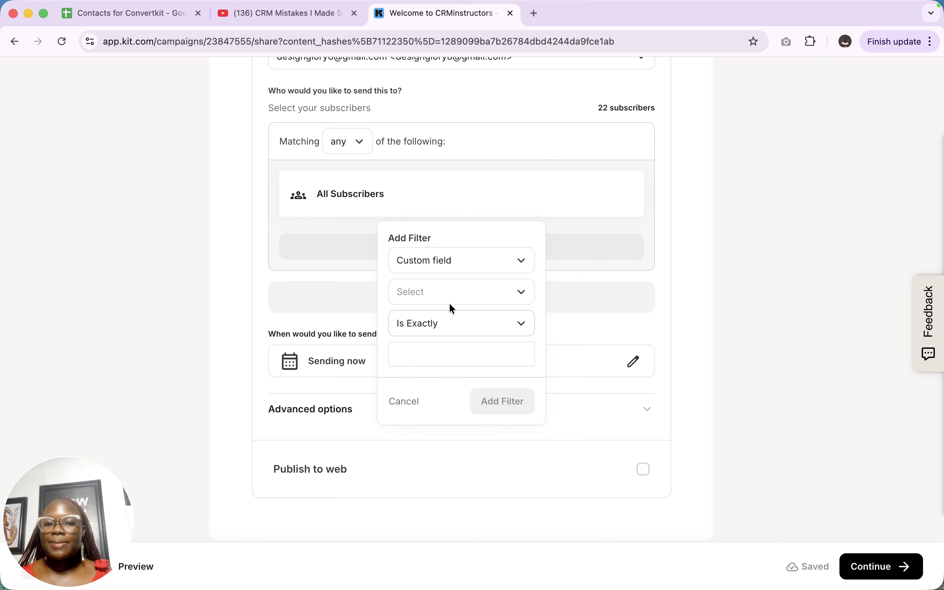
click(472, 265)
scroll(466, 328, up, 1)
scroll(466, 328, up, 3)
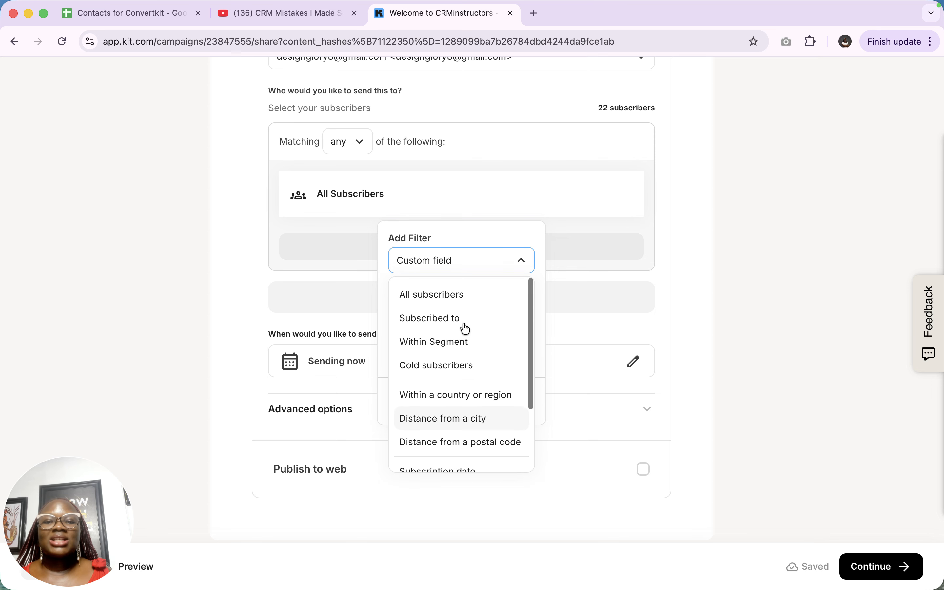
click(445, 314)
click(457, 298)
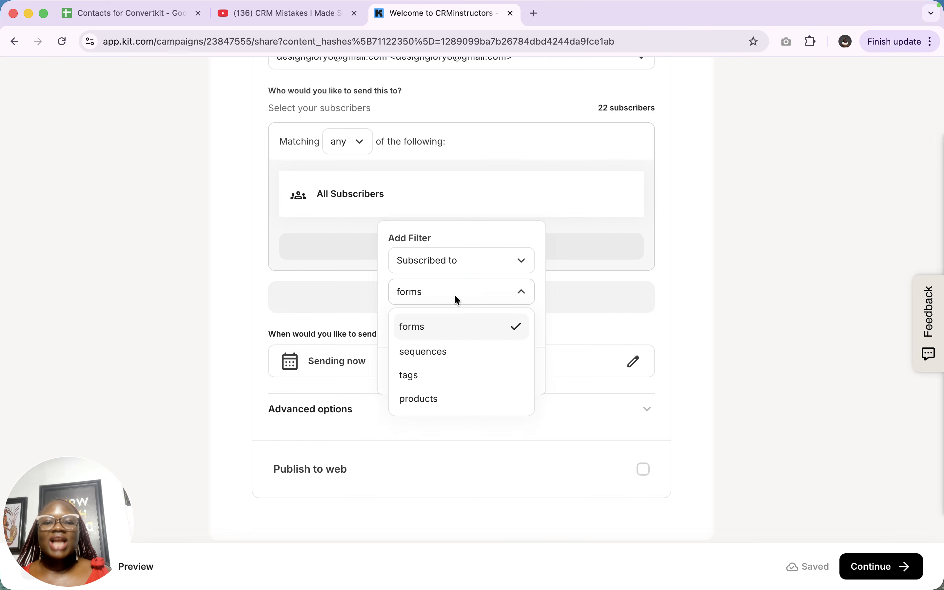
click(418, 380)
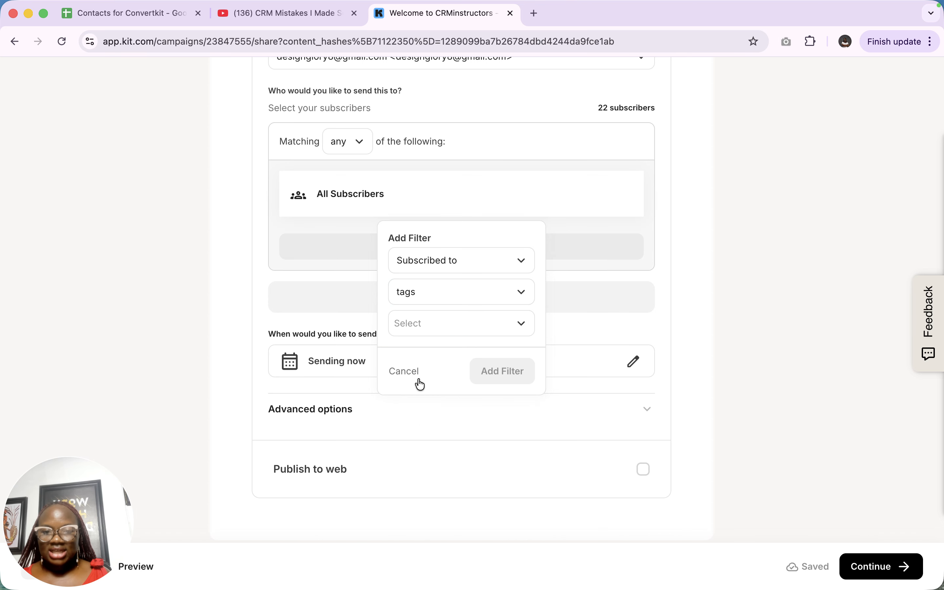
- Choose the New Lead and Youtube Contact tags for the filter and add it to the recipient group
click(450, 322)
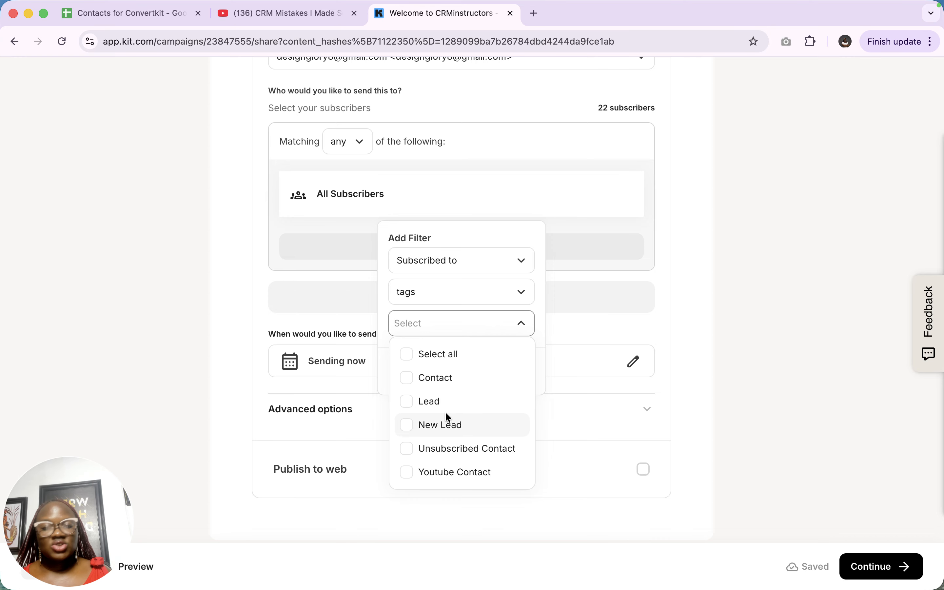
click(443, 426)
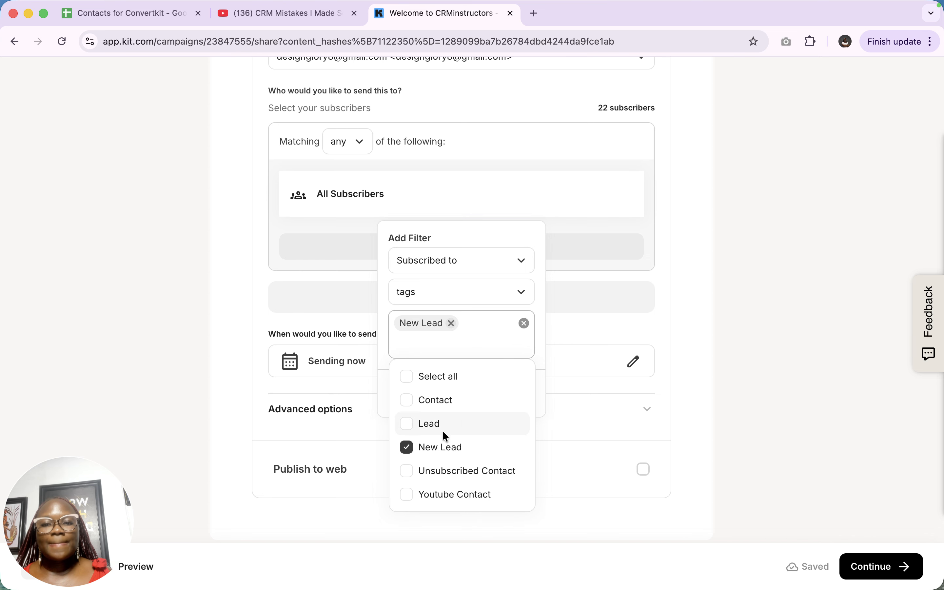
click(407, 499)
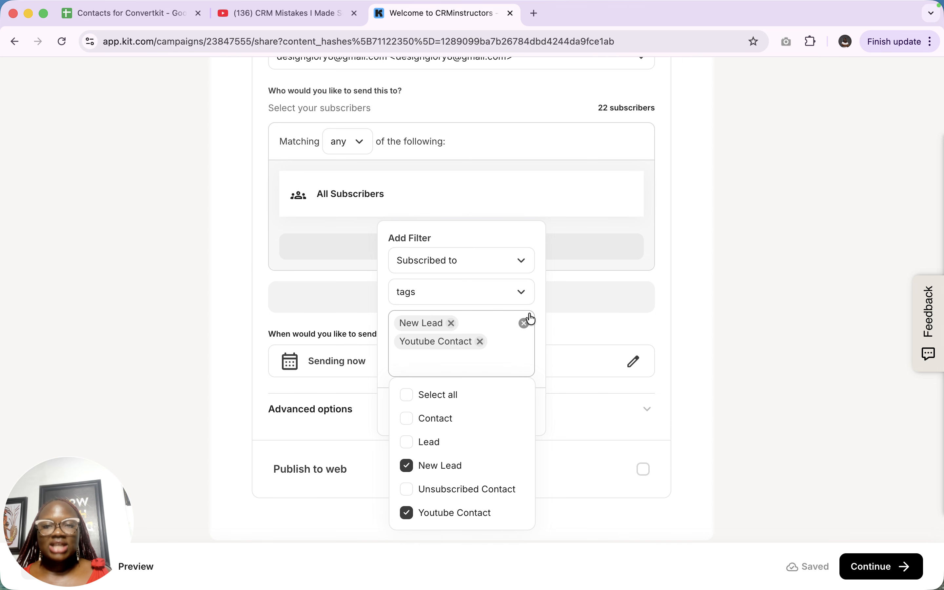
click(591, 223)
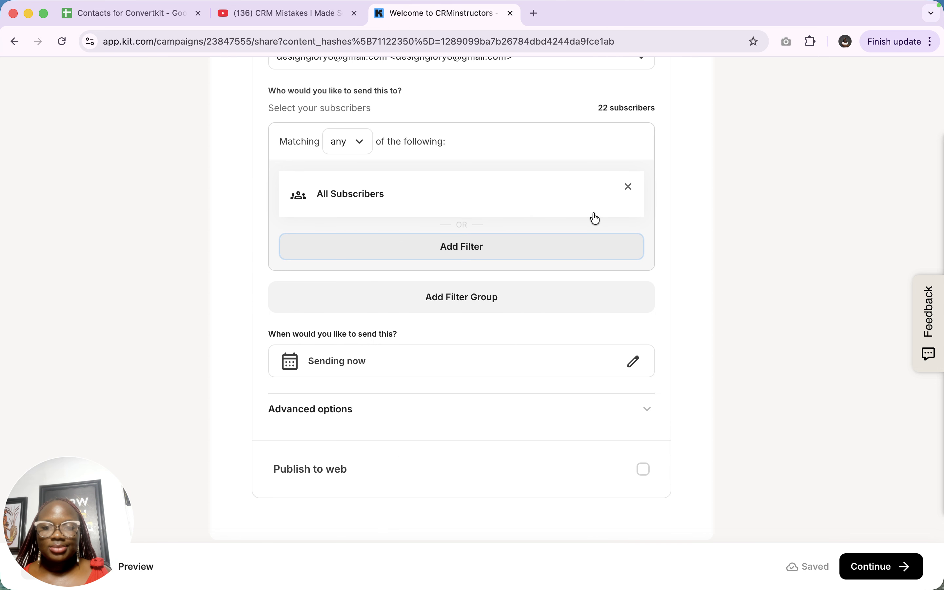
click(475, 246)
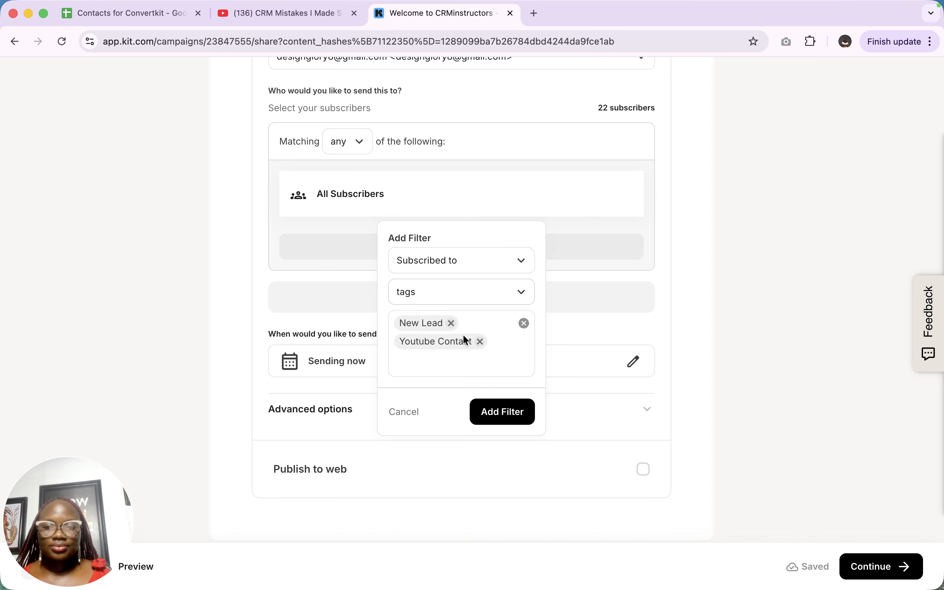
click(515, 415)
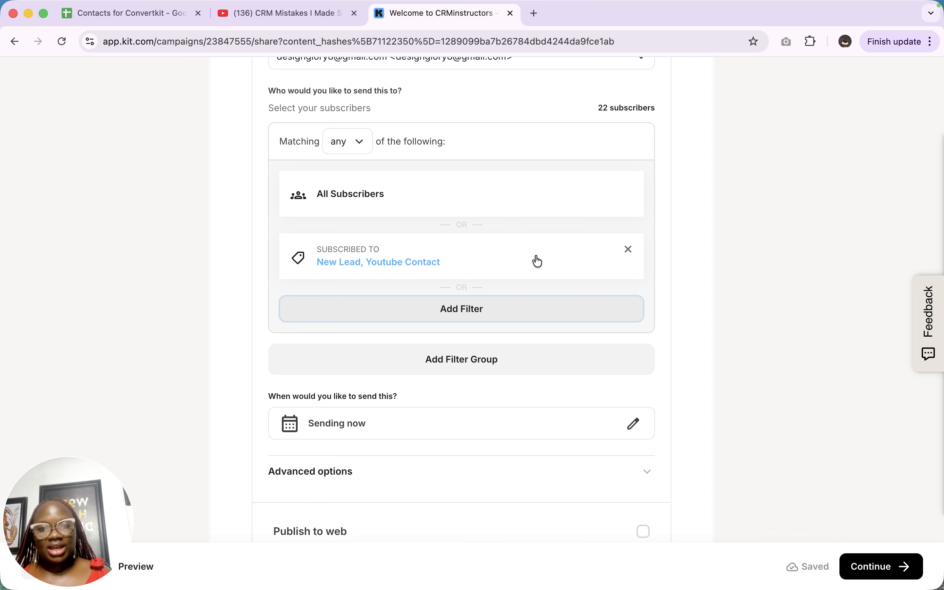
- Add a second filter group to the broadcast's recipients
scroll(538, 261, down, 1)
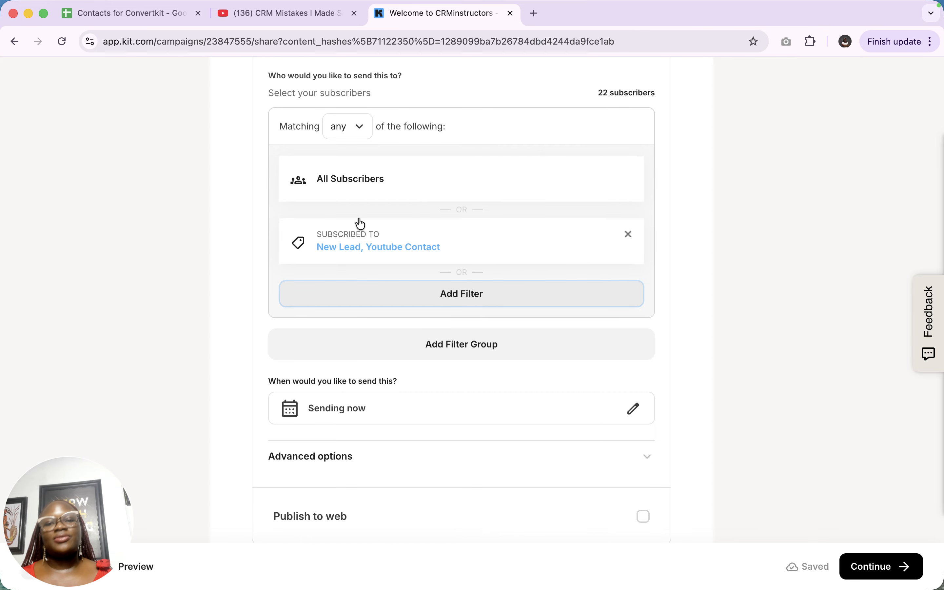
click(412, 344)
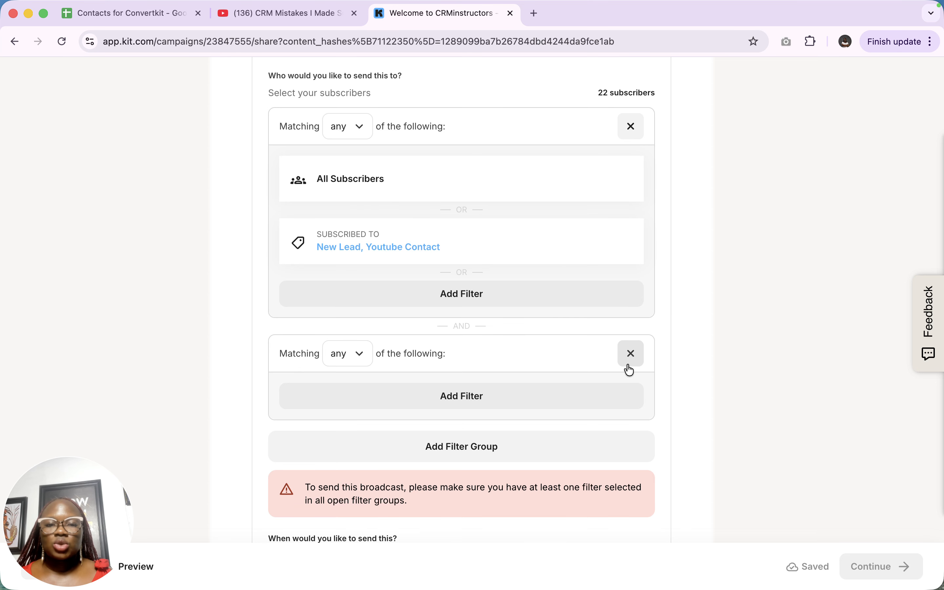
- Remove the empty second filter group from the broadcast's recipients
click(631, 354)
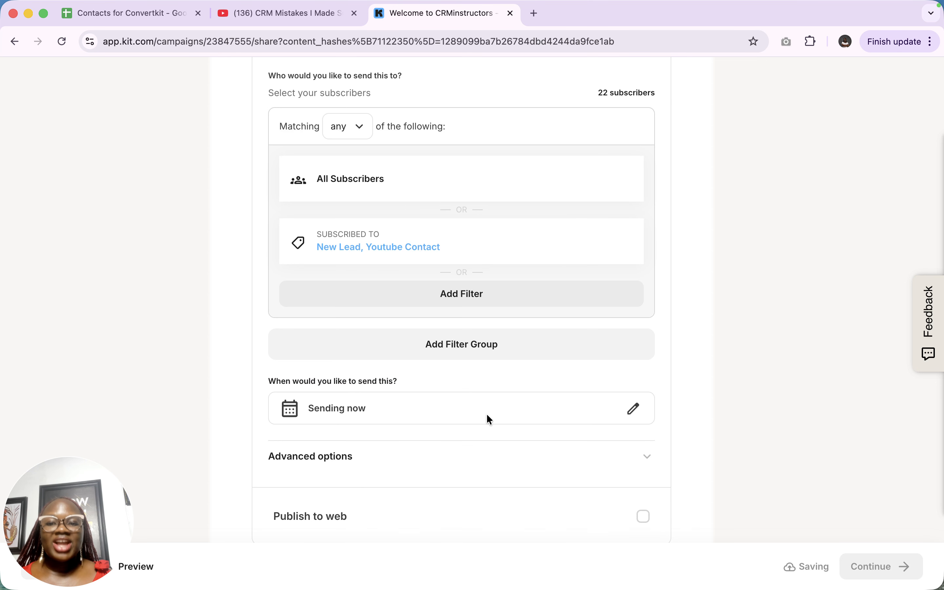
- Schedule the broadcast to send on Thursday, April 30th at 8:00 AM
scroll(489, 419, down, 2)
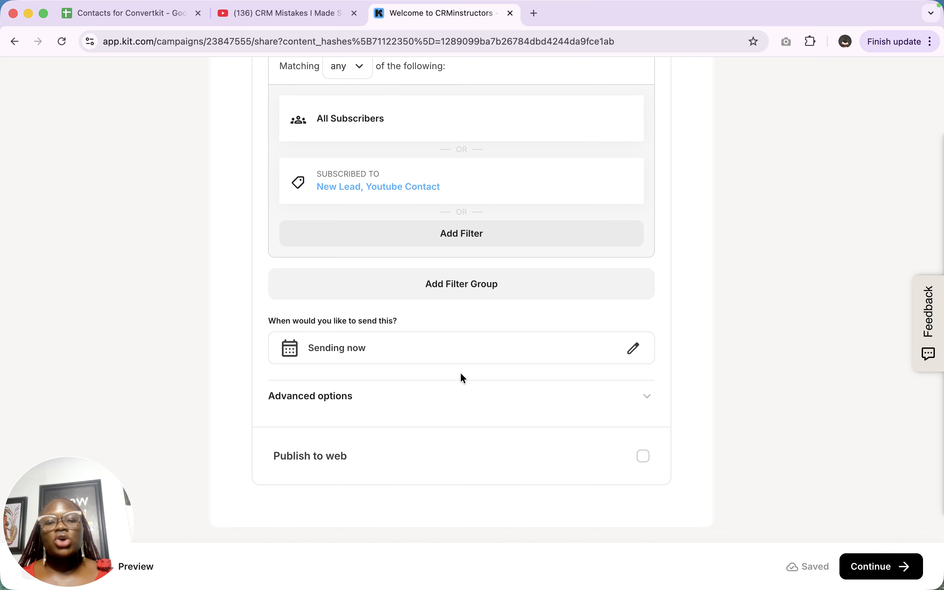
click(632, 349)
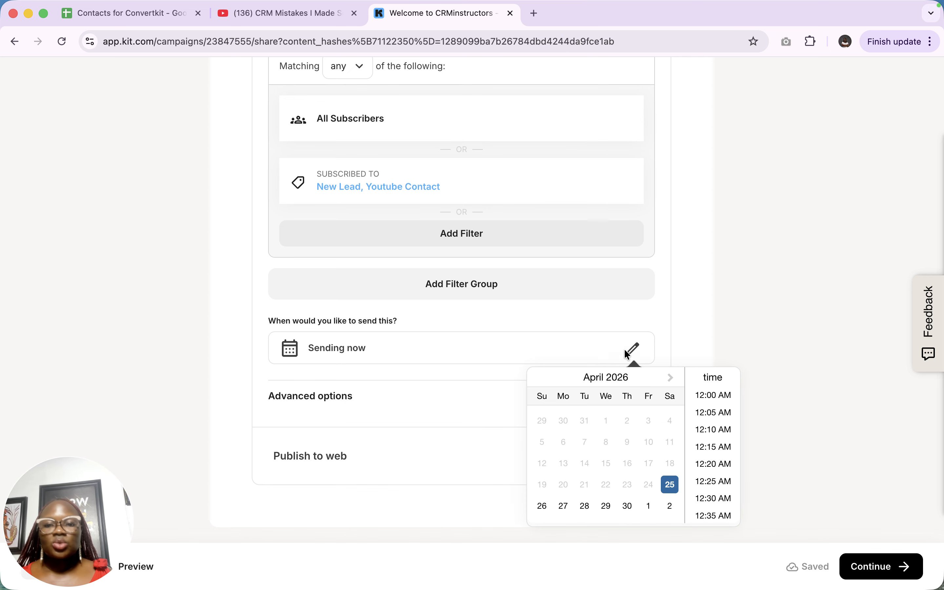
click(608, 507)
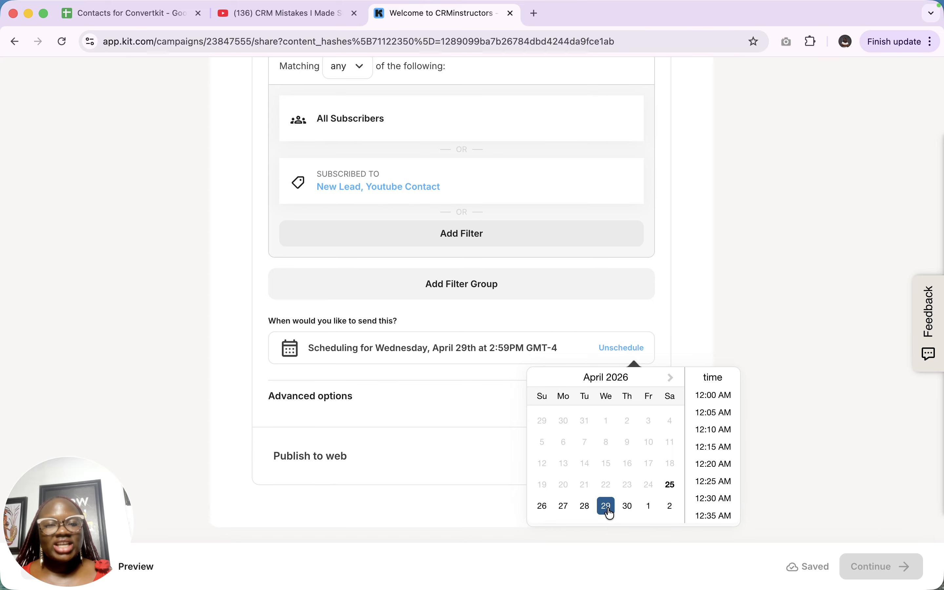
click(629, 508)
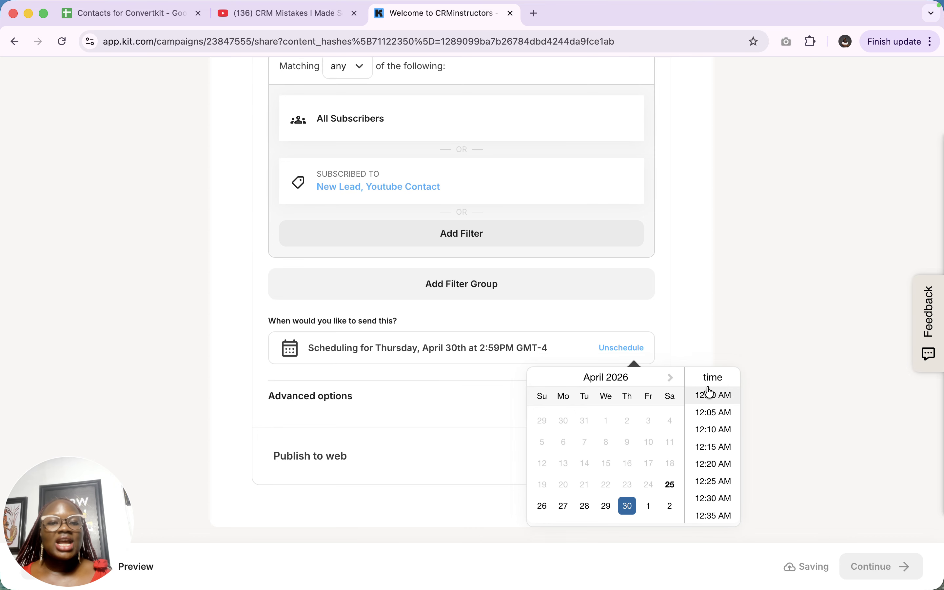
scroll(723, 443, down, 5)
scroll(724, 442, down, 5)
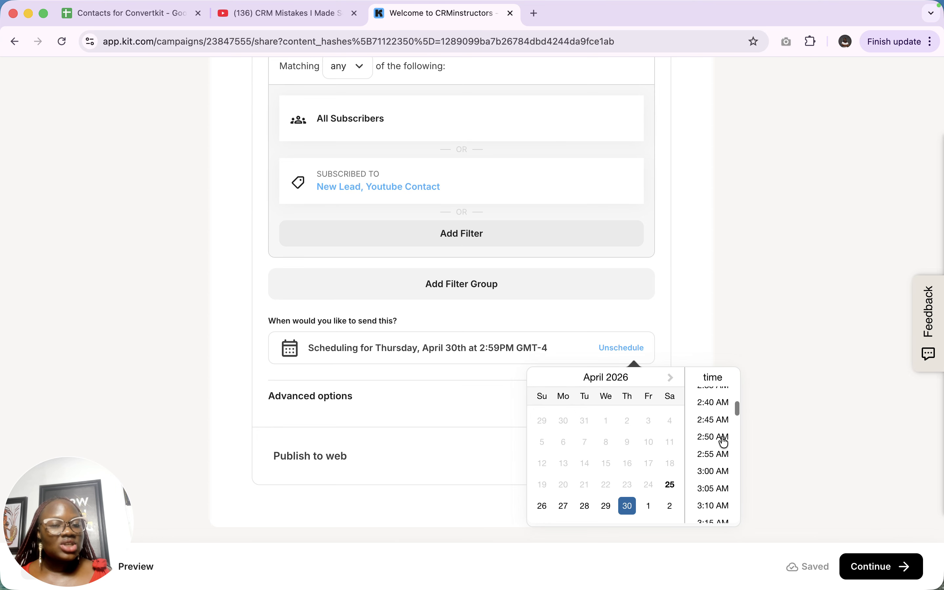
scroll(721, 483, down, 5)
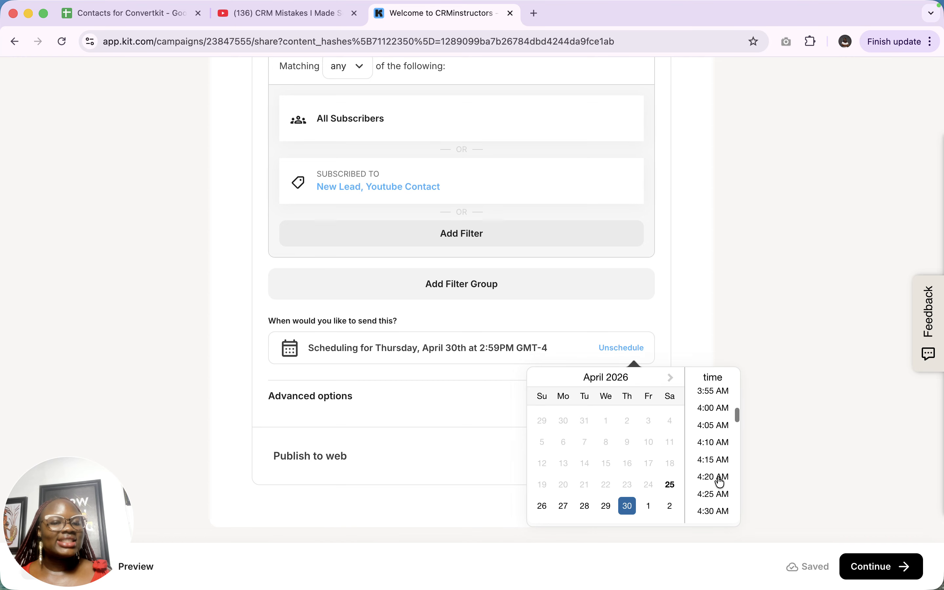
scroll(721, 483, down, 5)
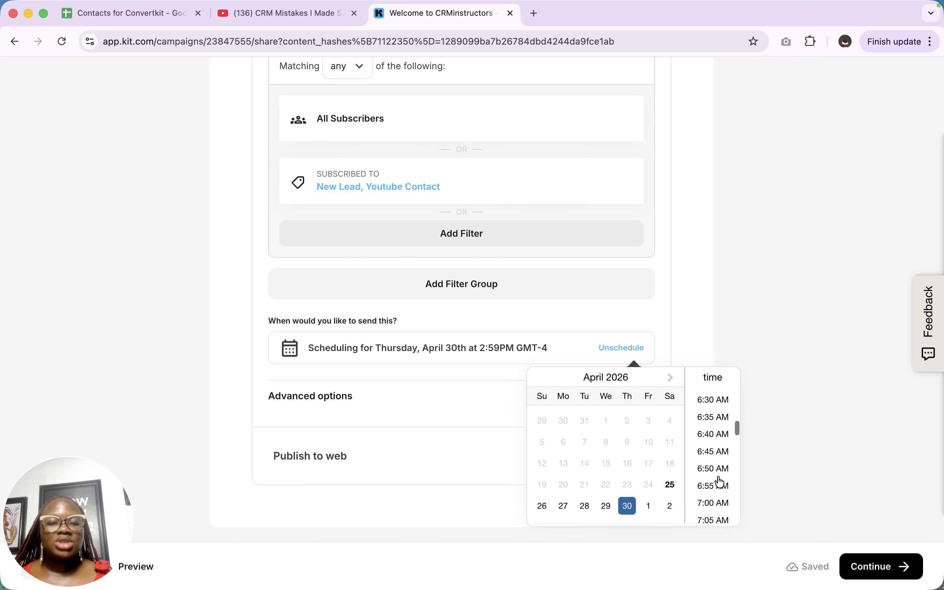
scroll(716, 477, down, 3)
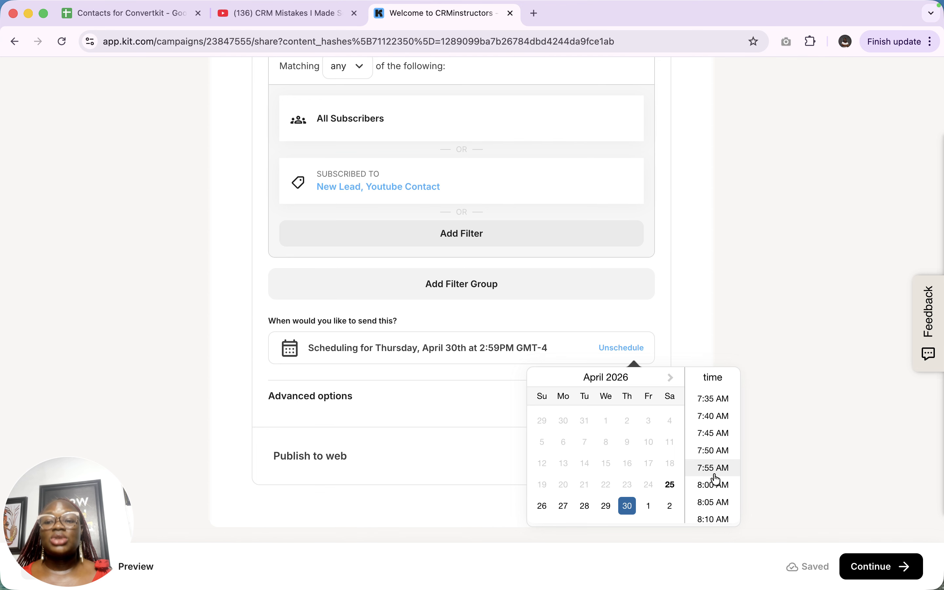
click(712, 492)
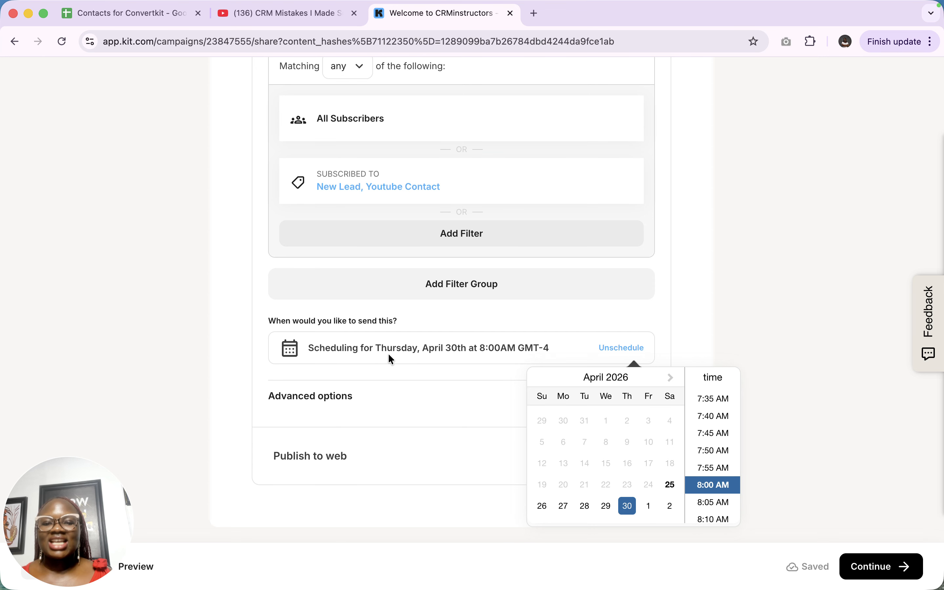
click(496, 320)
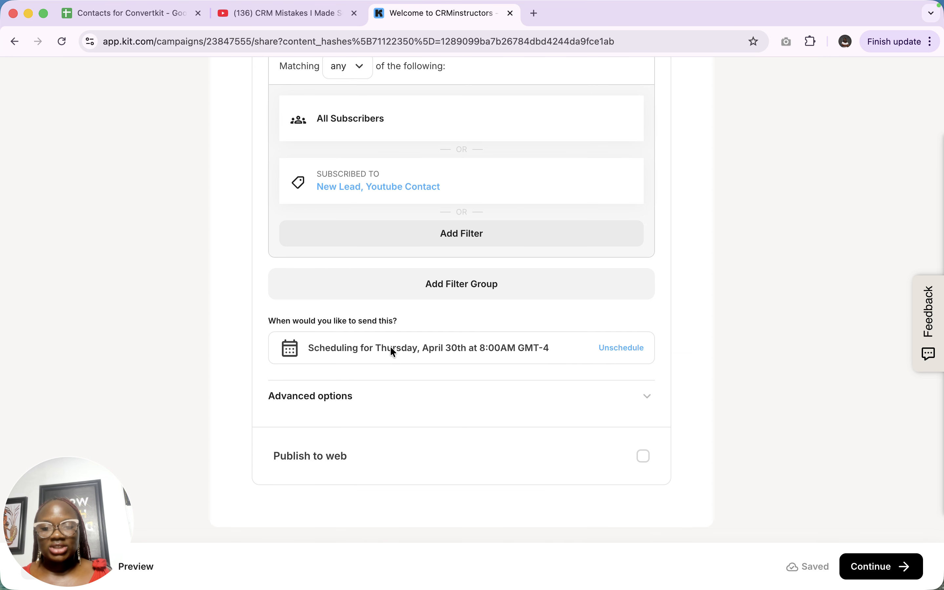
- Expand the broadcast's advanced options to look at the internal note setting
click(649, 406)
scroll(649, 406, down, 3)
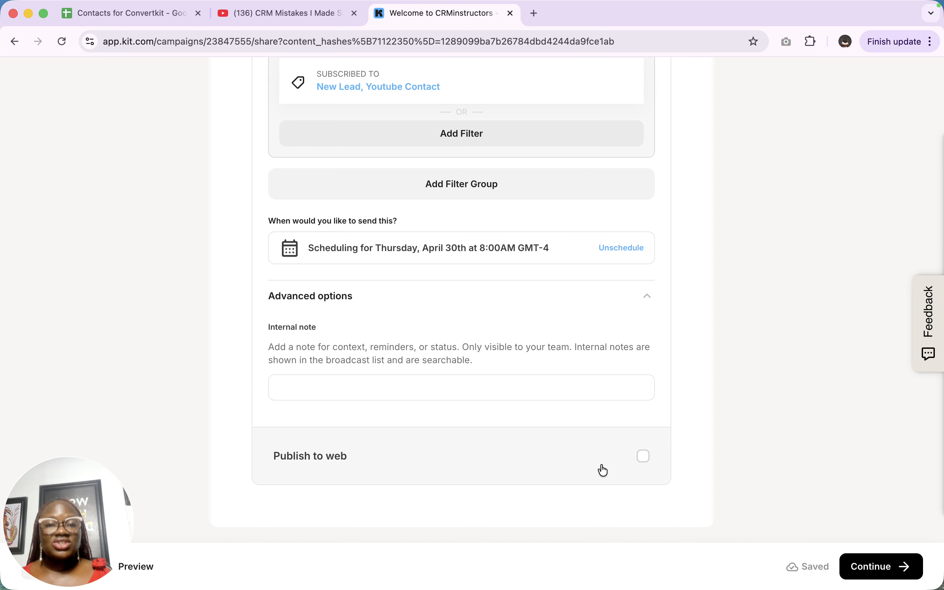
- Enable Publish to web for the broadcast and set the post as Featured on Creator Profile
click(643, 456)
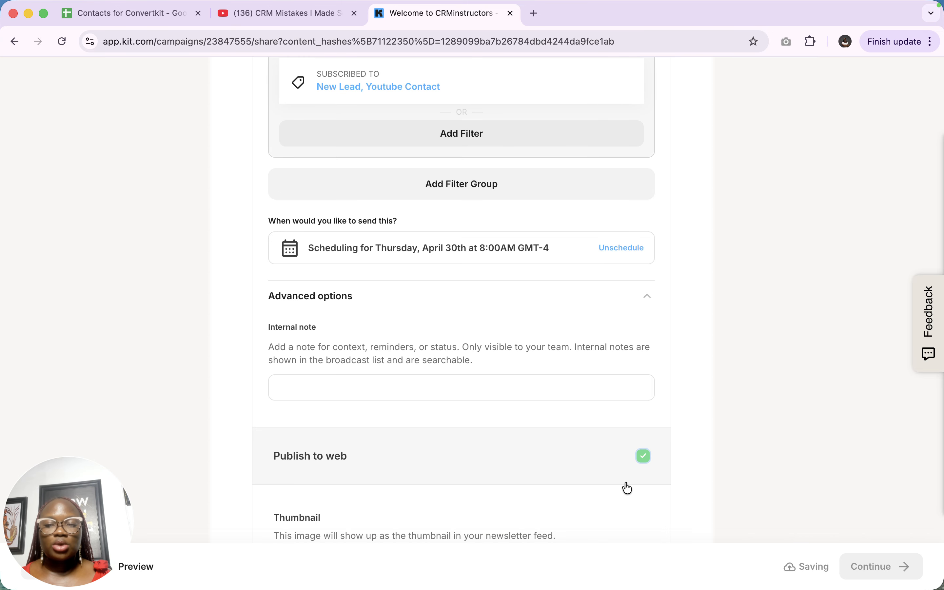
scroll(625, 487, down, 4)
scroll(626, 487, down, 6)
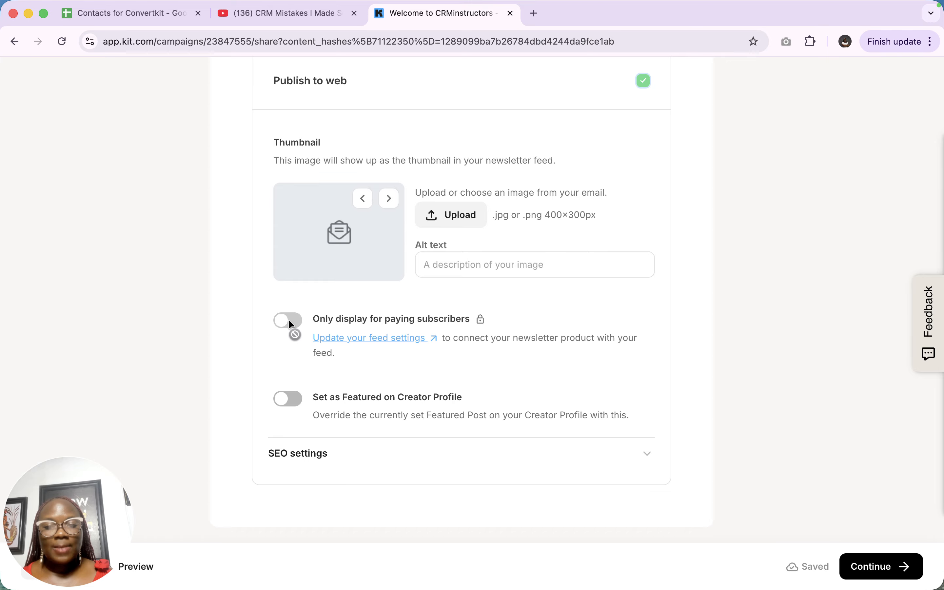
click(295, 400)
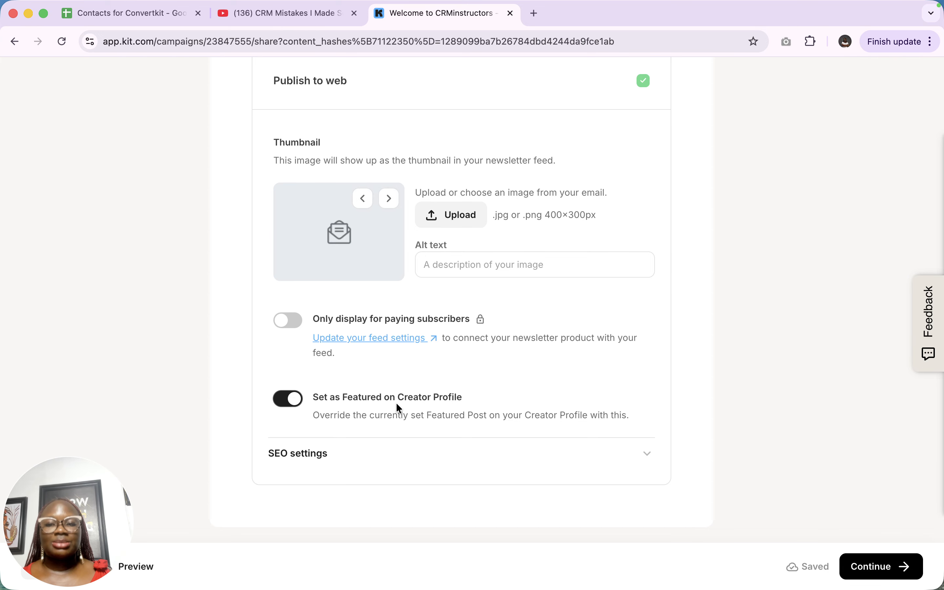
- Check the broadcast's settings, continue to its review summary, and schedule the email and public post
scroll(604, 257, up, 20)
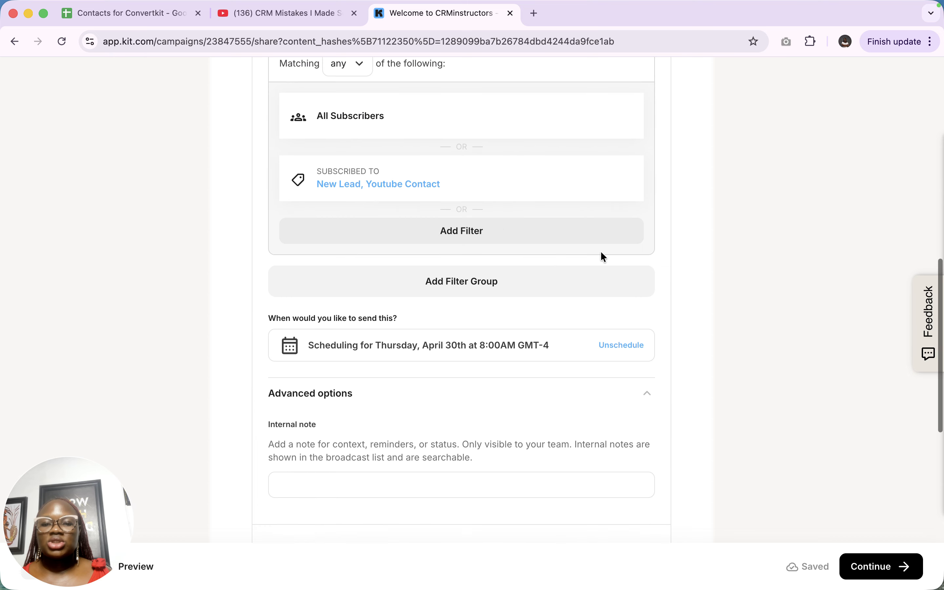
scroll(601, 252, down, 15)
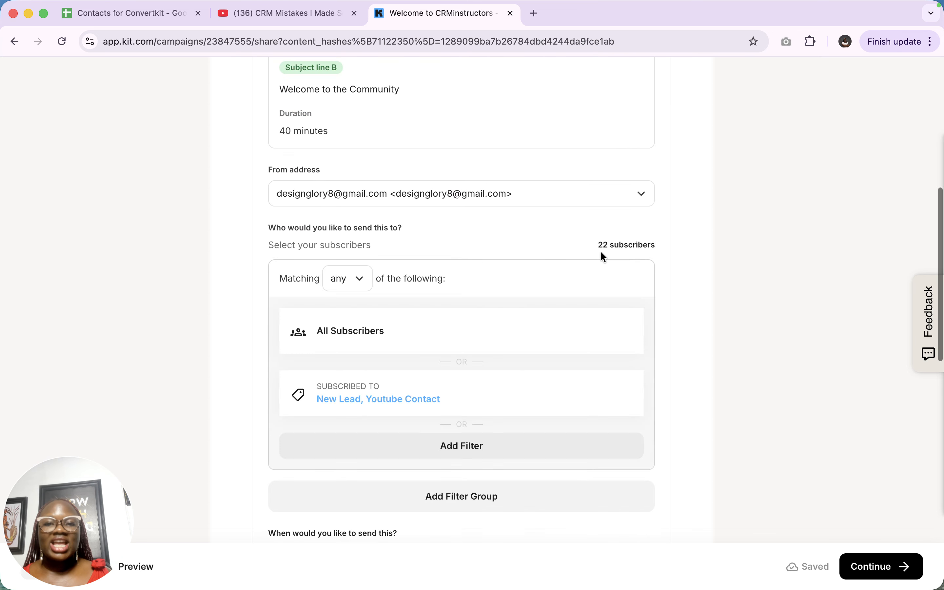
scroll(603, 258, down, 8)
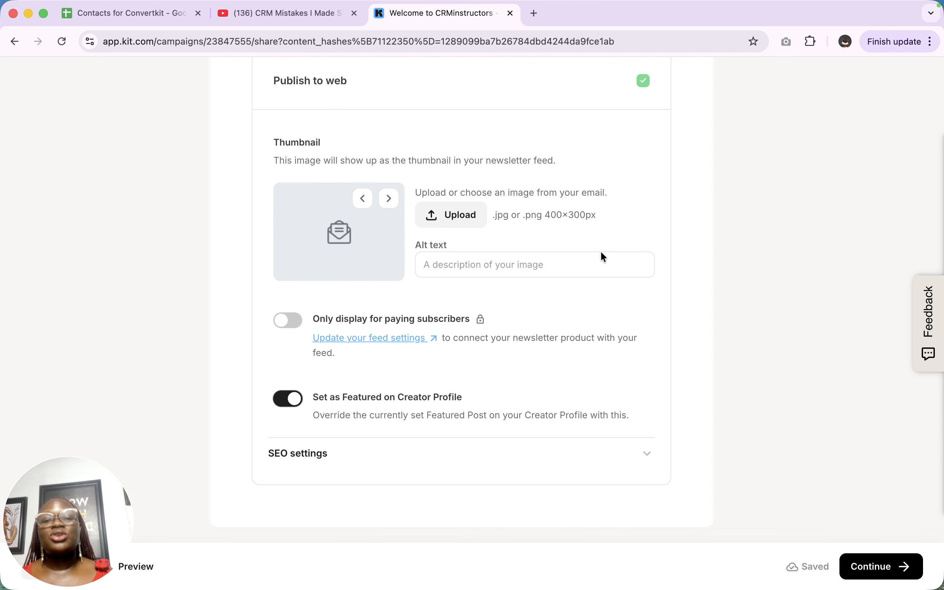
scroll(603, 258, up, 12)
scroll(603, 257, up, 1)
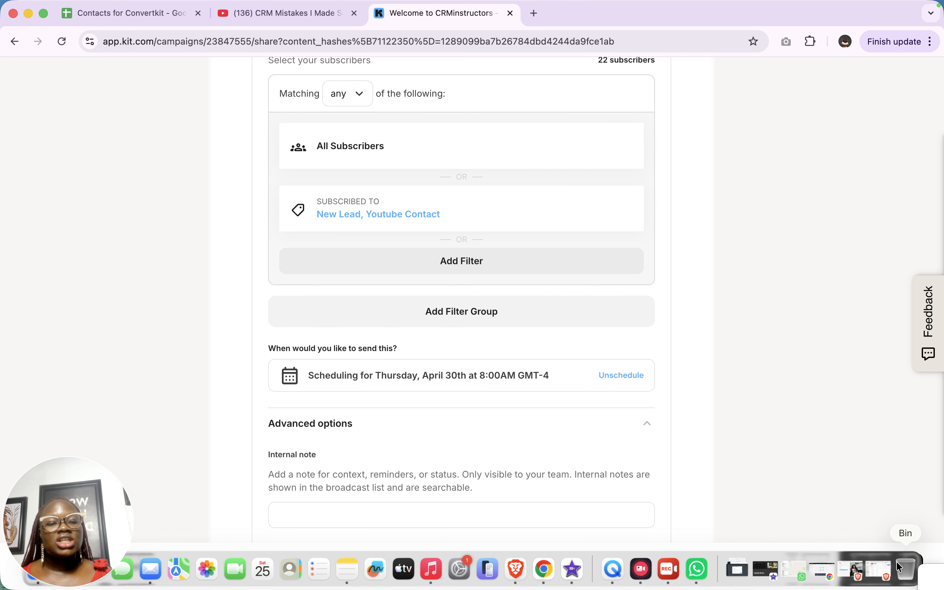
click(891, 566)
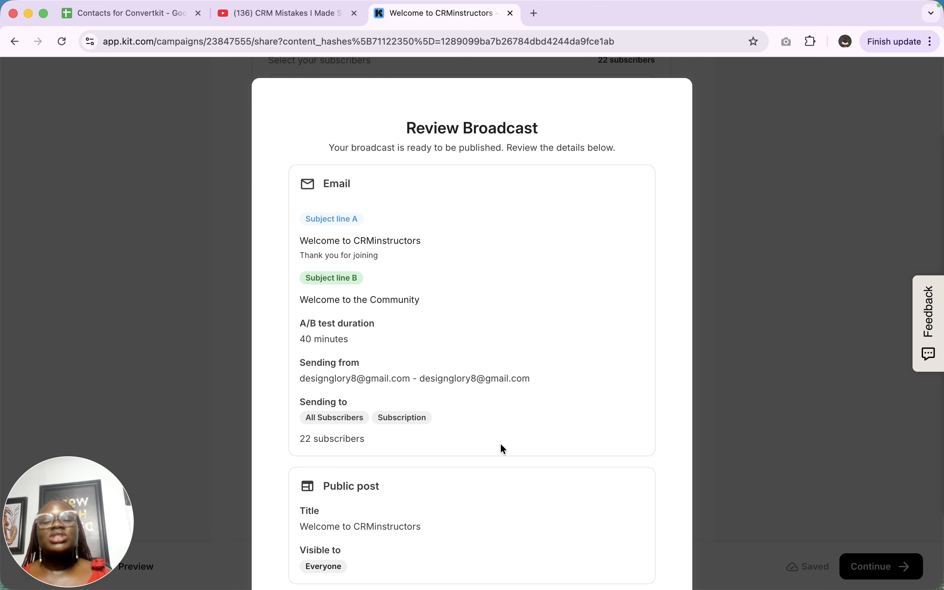
scroll(503, 449, down, 5)
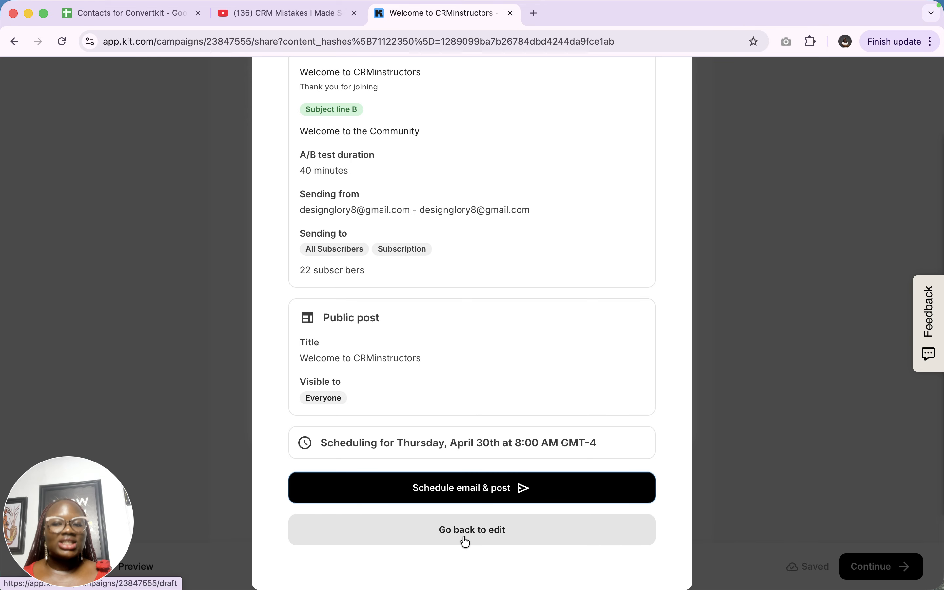
click(493, 491)
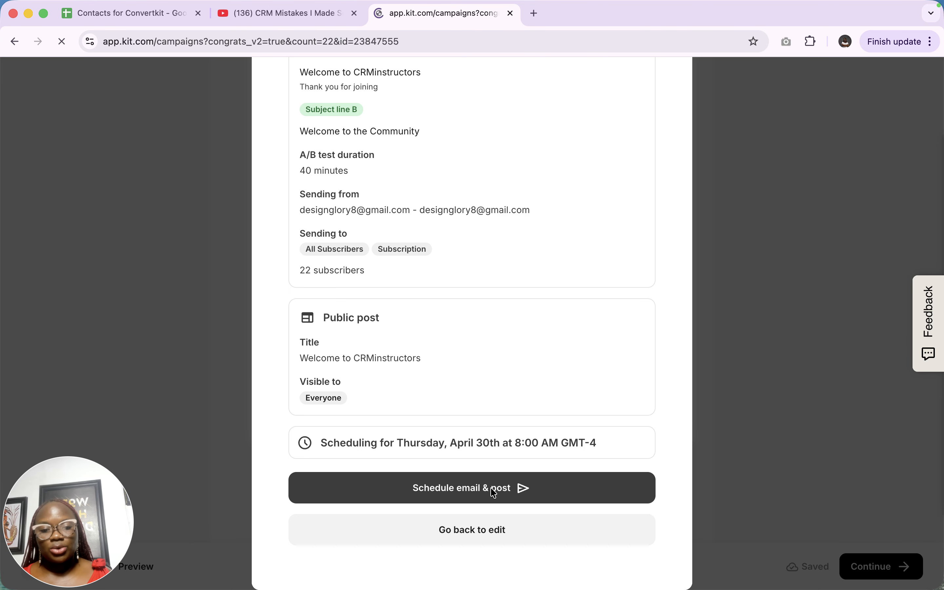